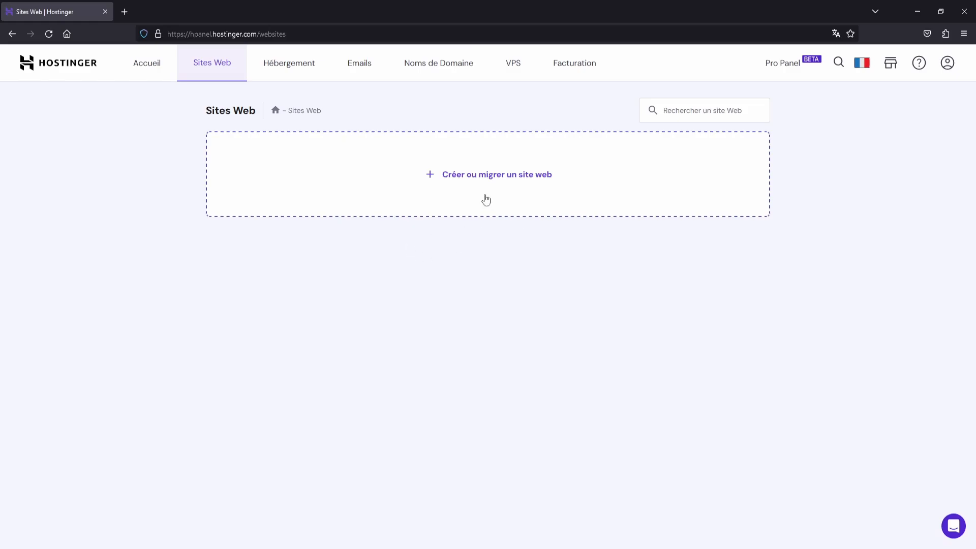
- Start the guided setup from the websites page and choose to create a new website
left_click(454, 196)
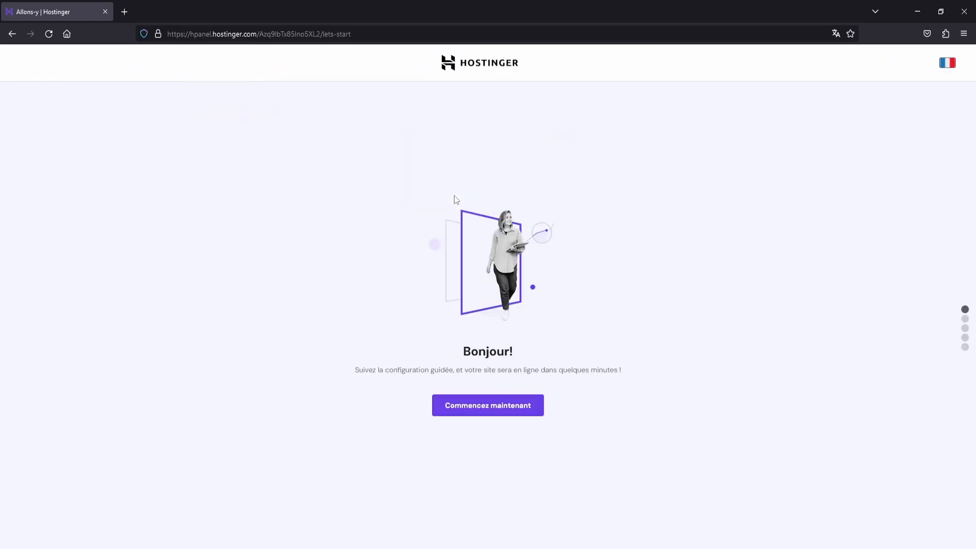
left_click(491, 411)
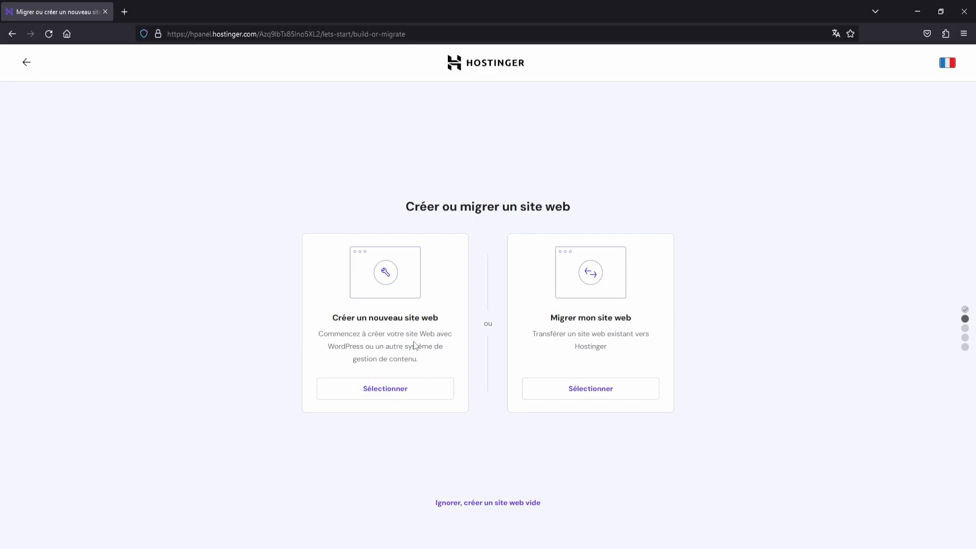
left_click(361, 393)
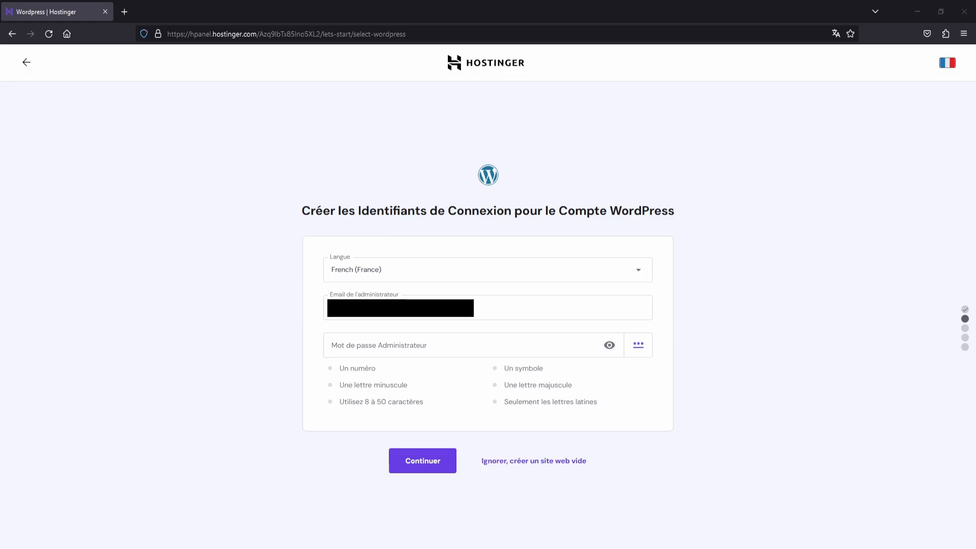
- Enter the WordPress administrator password and submit the login credentials
left_click(379, 343)
key("ctrl+v")
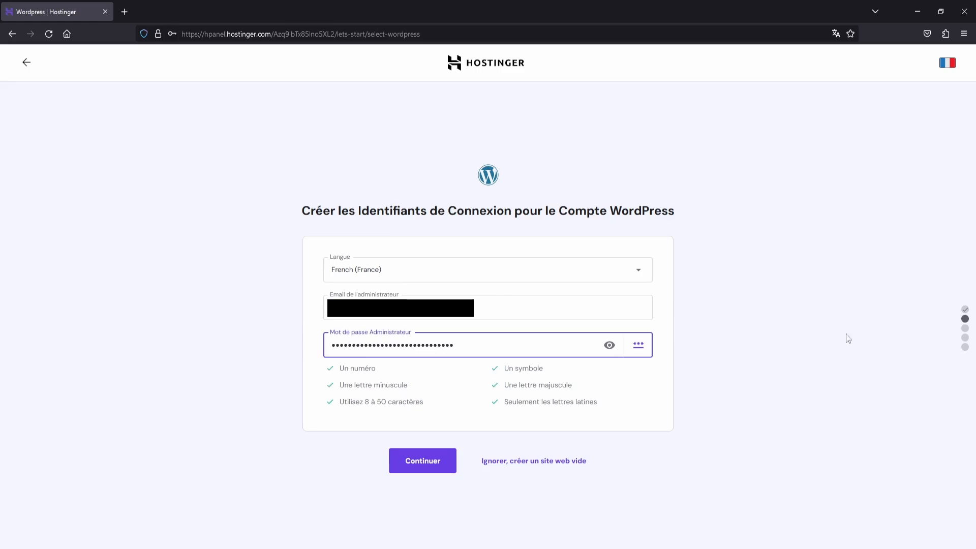
left_click(778, 342)
left_click(423, 469)
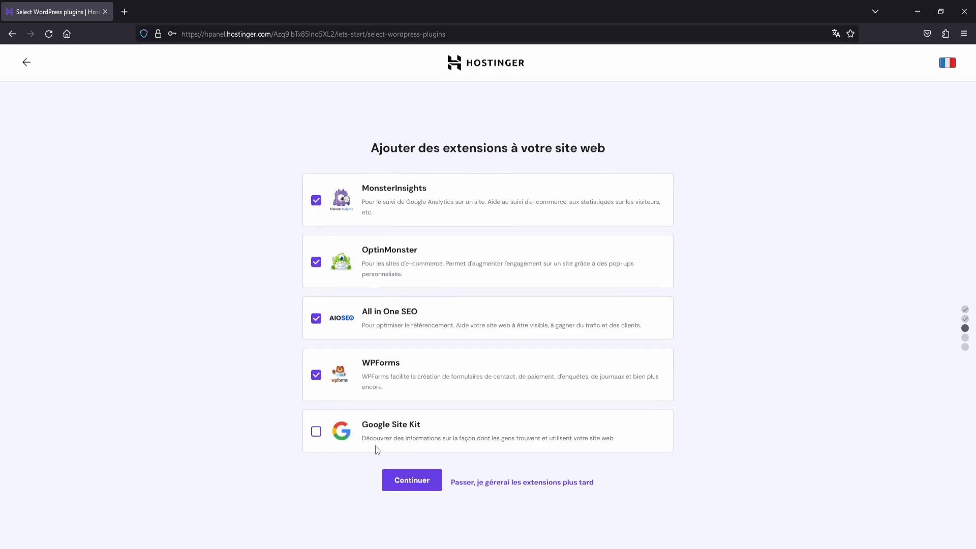
- Deselect the WPForms, All in One SEO, OptinMonster and MonsterInsights extensions and skip adding extensions for the site
left_click(316, 375)
left_click(316, 319)
left_click(316, 262)
left_click(316, 200)
left_click(499, 484)
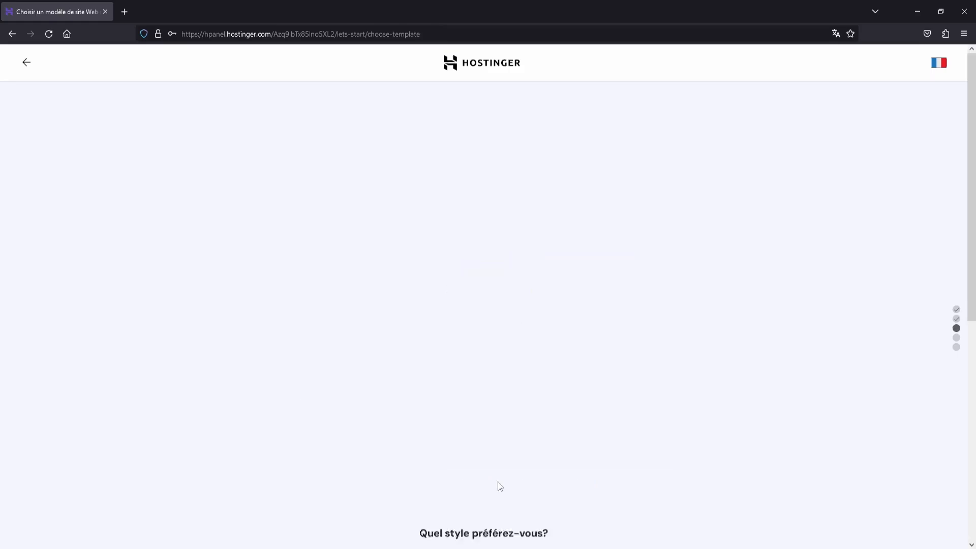
- Choose the Hostinger Blog template as the website's style
mouse_move(441, 368)
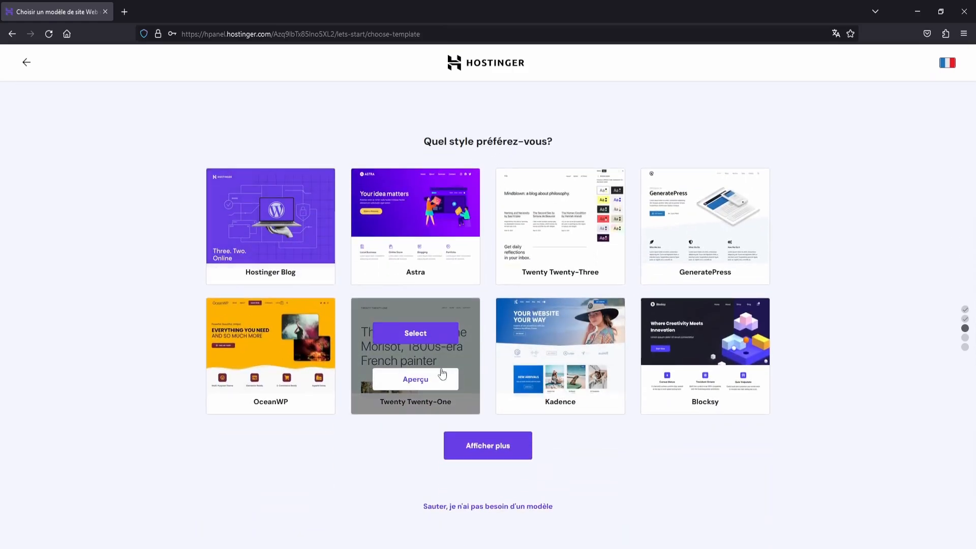
mouse_move(675, 336)
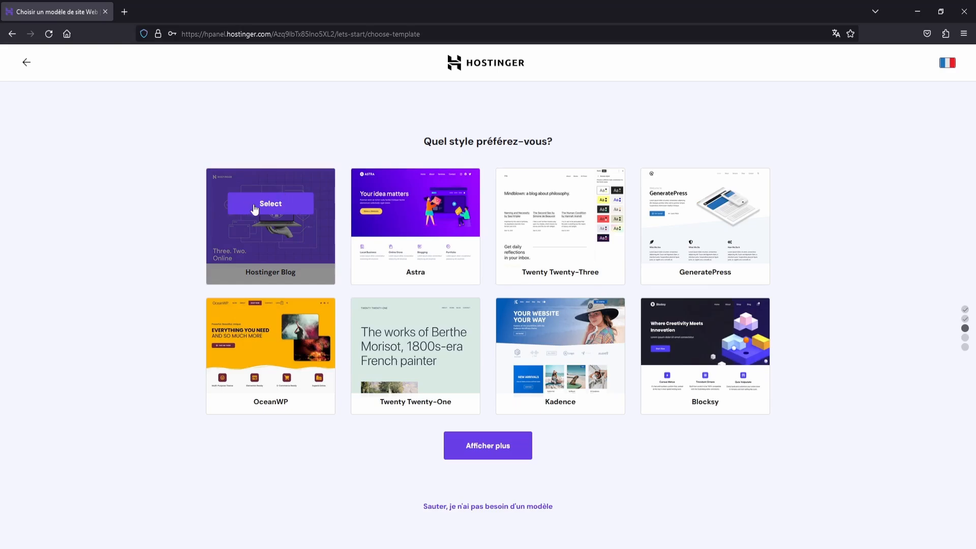
left_click(273, 208)
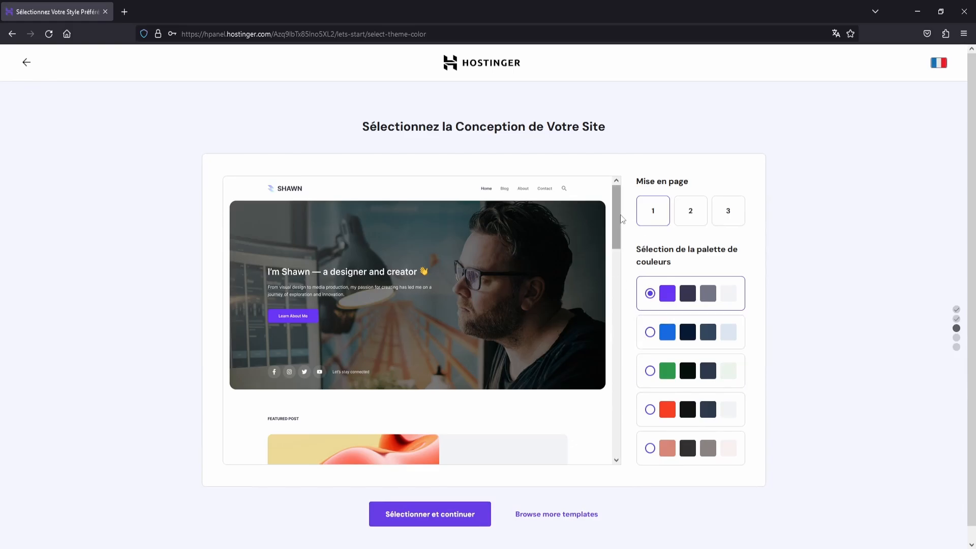
- Compare page layouts 1, 2 and 3 in the template preview and return to layout 1
left_click_drag(613, 208, 628, 409)
left_click(690, 210)
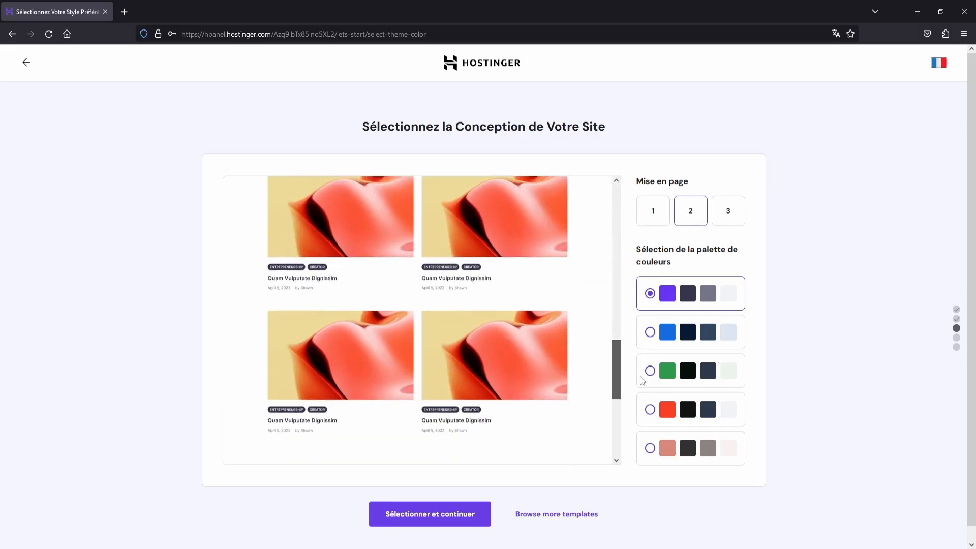
left_click(732, 210)
left_click_drag(617, 357, 635, 249)
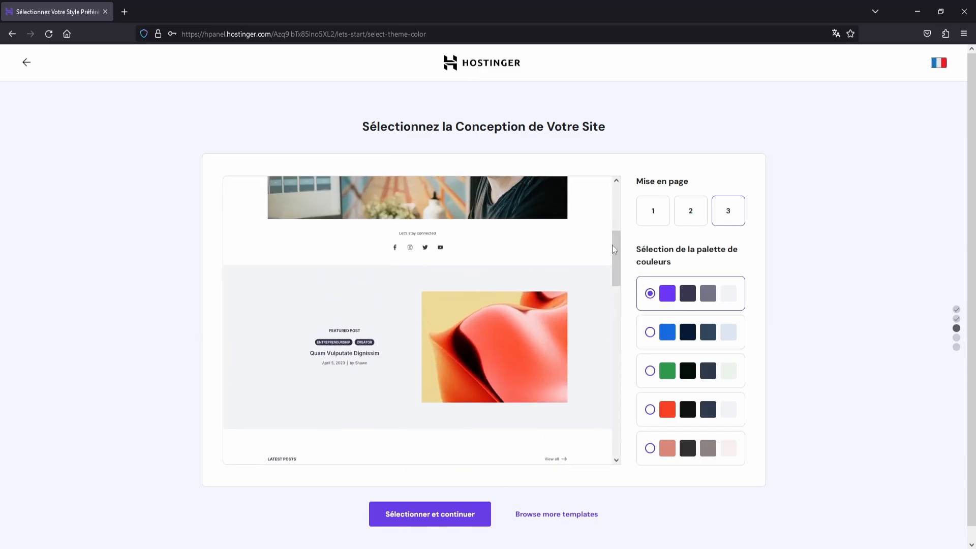
left_click(656, 210)
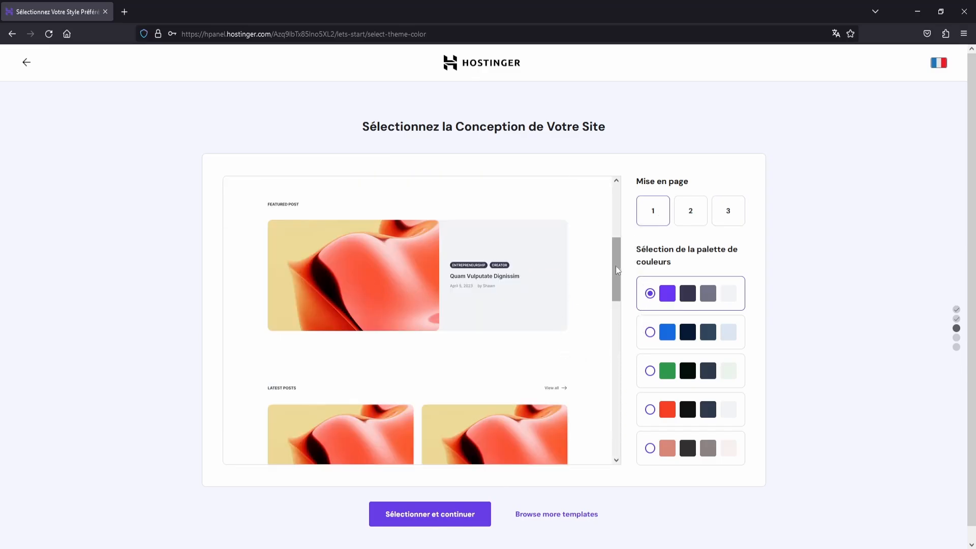
left_click_drag(616, 268, 624, 195)
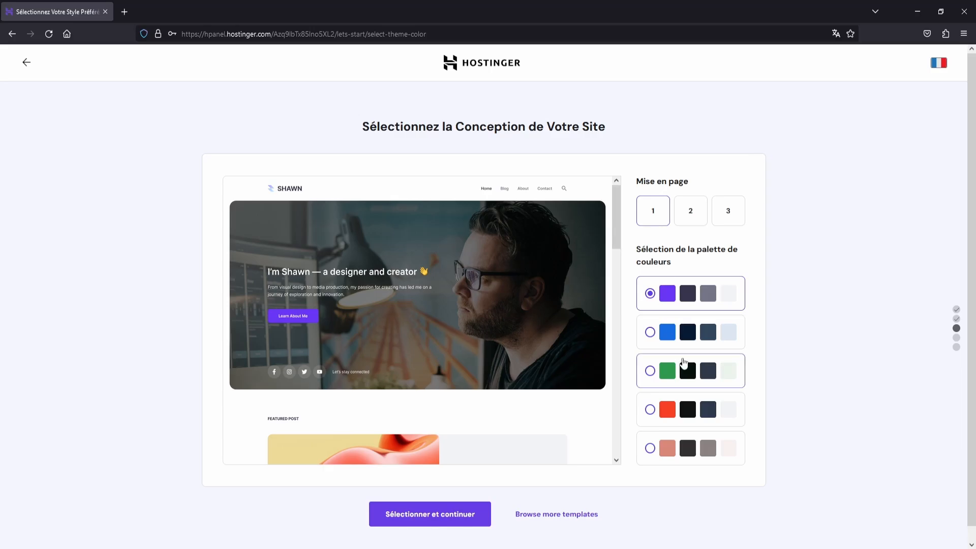
- Select the blue colour palette for the template and accept the site design
scroll(660, 358, "down", 1)
left_click(650, 318)
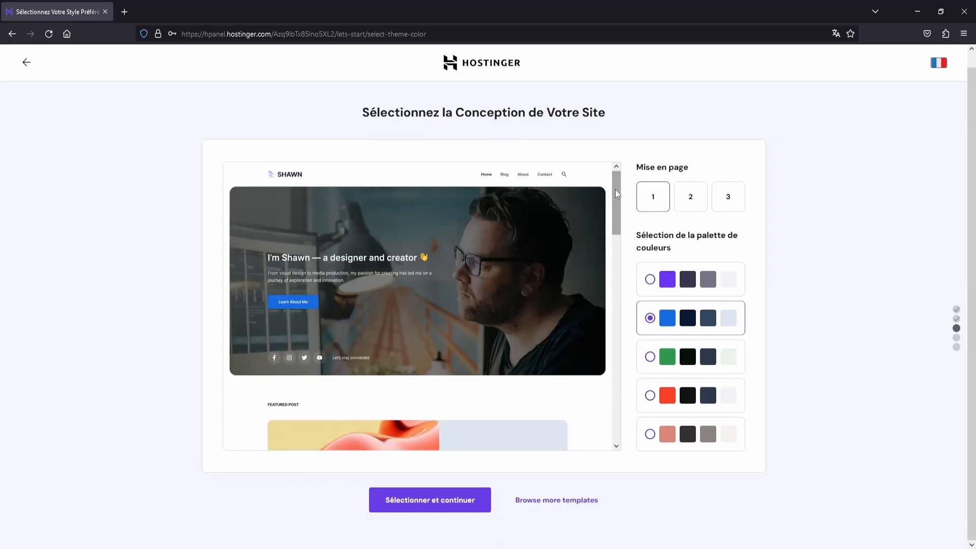
left_click_drag(615, 225, 632, 204)
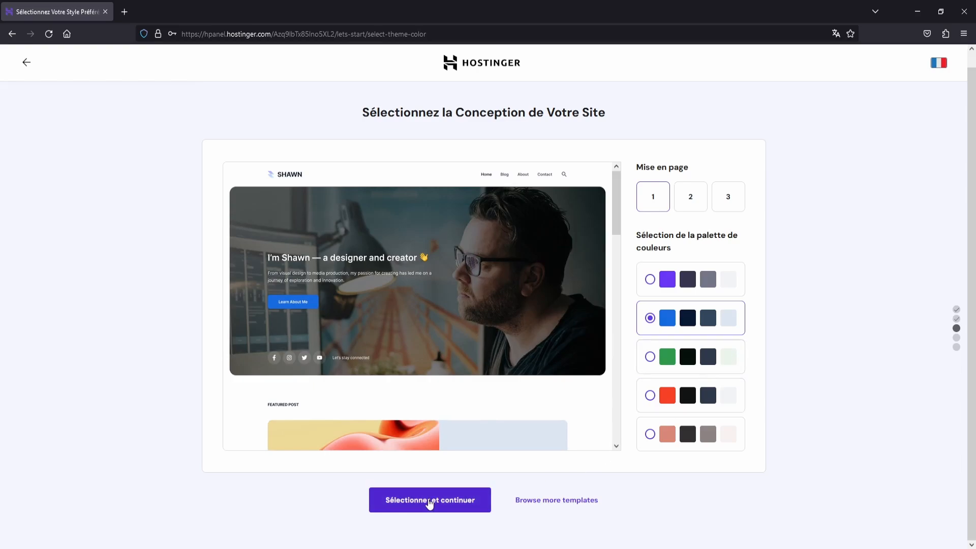
left_click(429, 500)
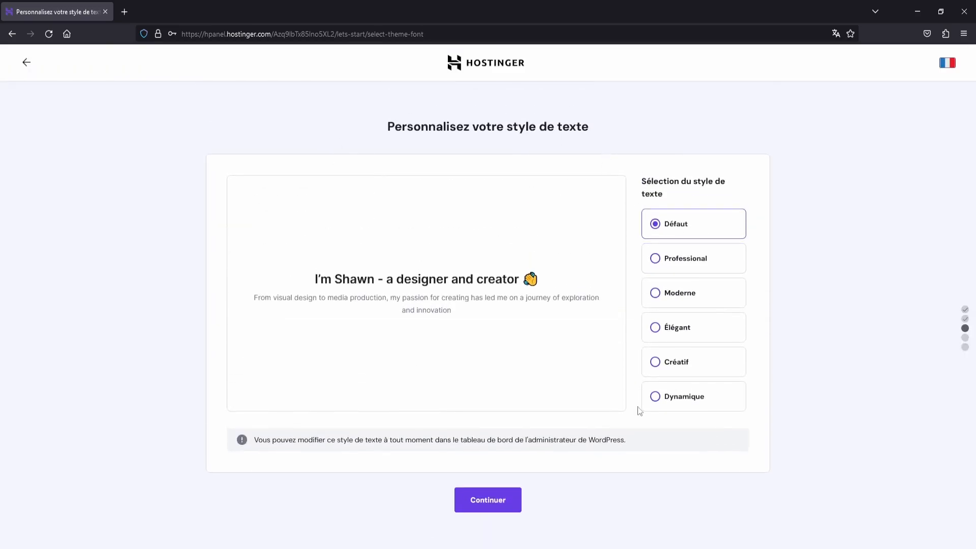
- Try several text styles, keep Dynamique for the site, and skip the AI content generation
left_click(670, 370)
left_click(686, 395)
left_click(676, 298)
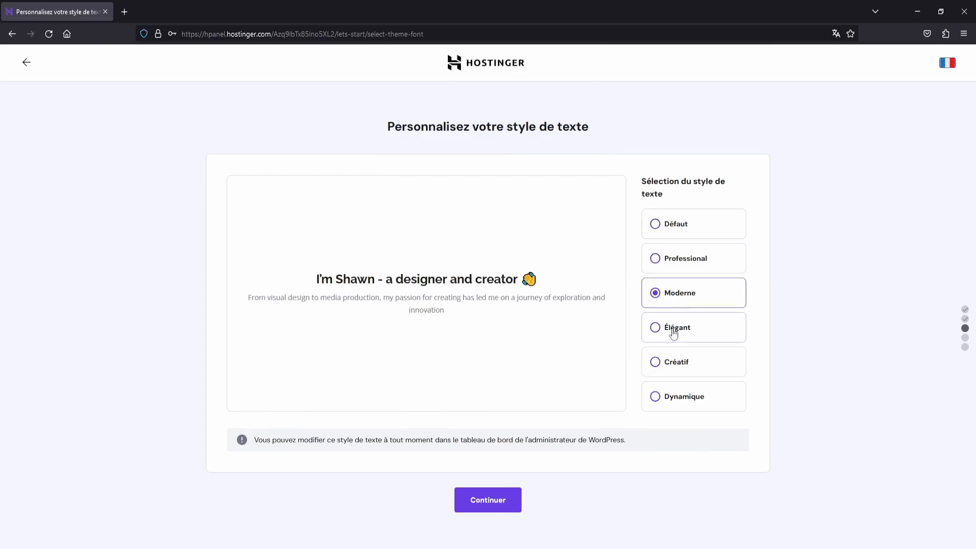
left_click(673, 331)
left_click(681, 395)
left_click(681, 369)
left_click(683, 399)
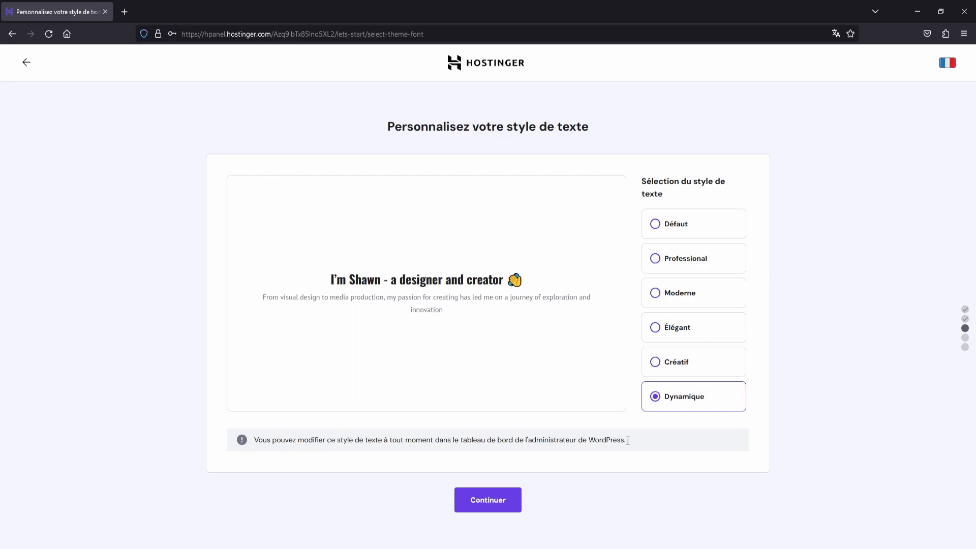
left_click_drag(628, 440, 254, 440)
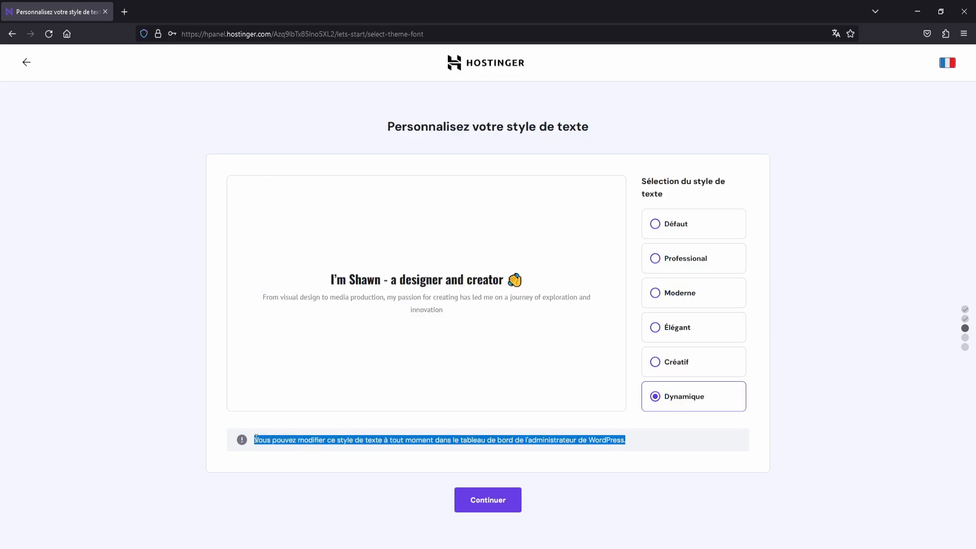
left_click(650, 462)
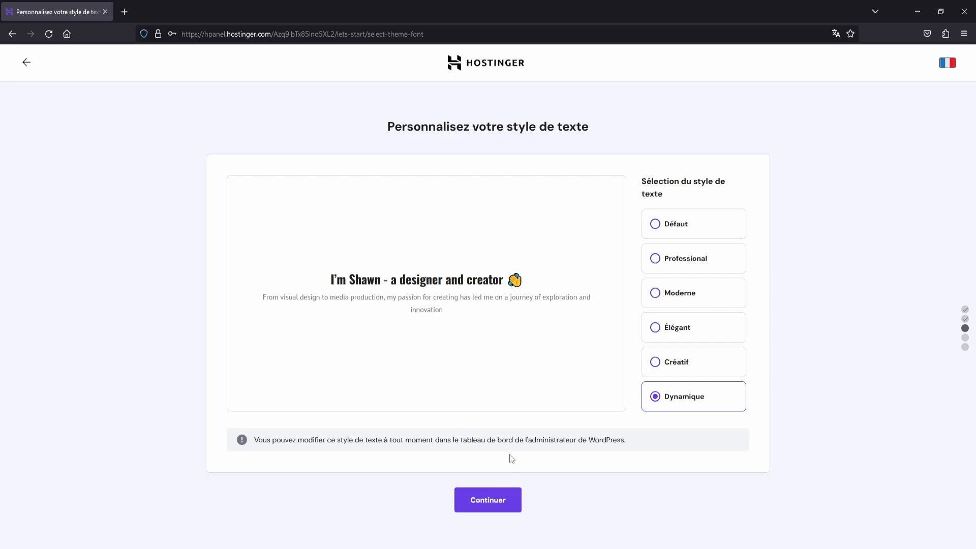
left_click(494, 504)
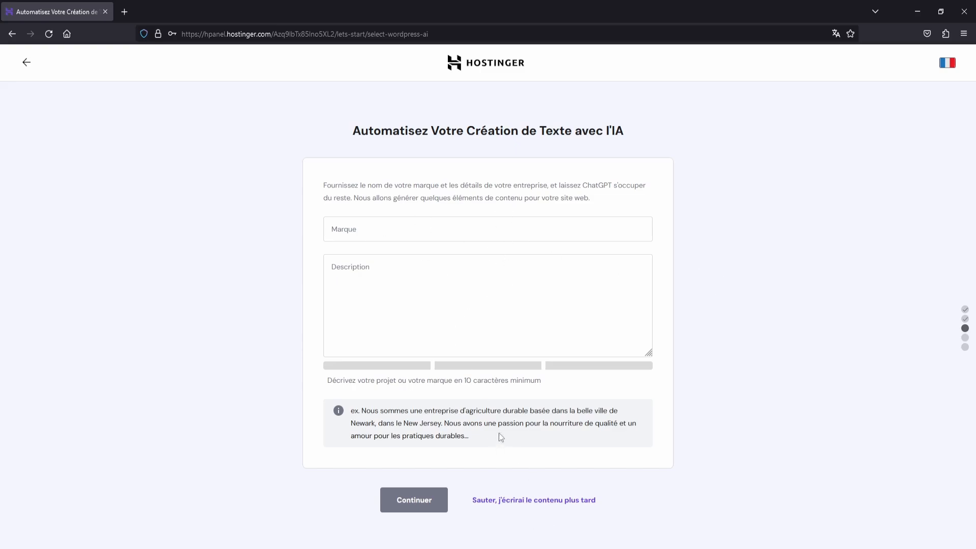
left_click(518, 503)
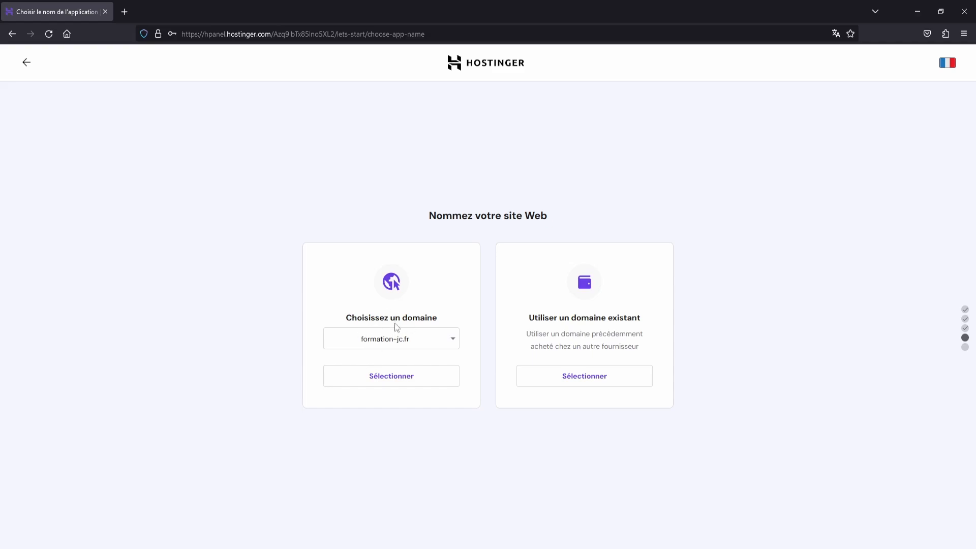
- Assign the domain formation-jc.fr to the website and finalize the configuration
left_click(443, 344)
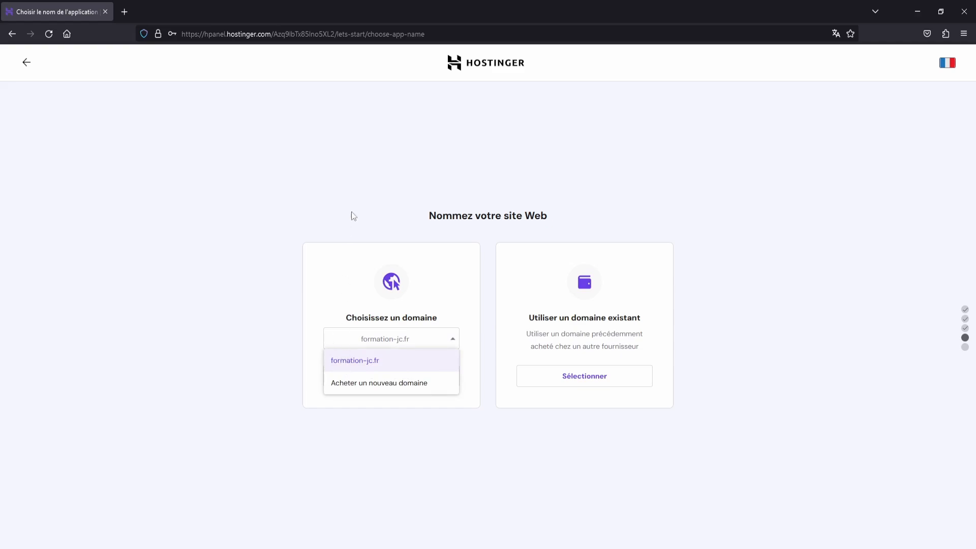
left_click(353, 197)
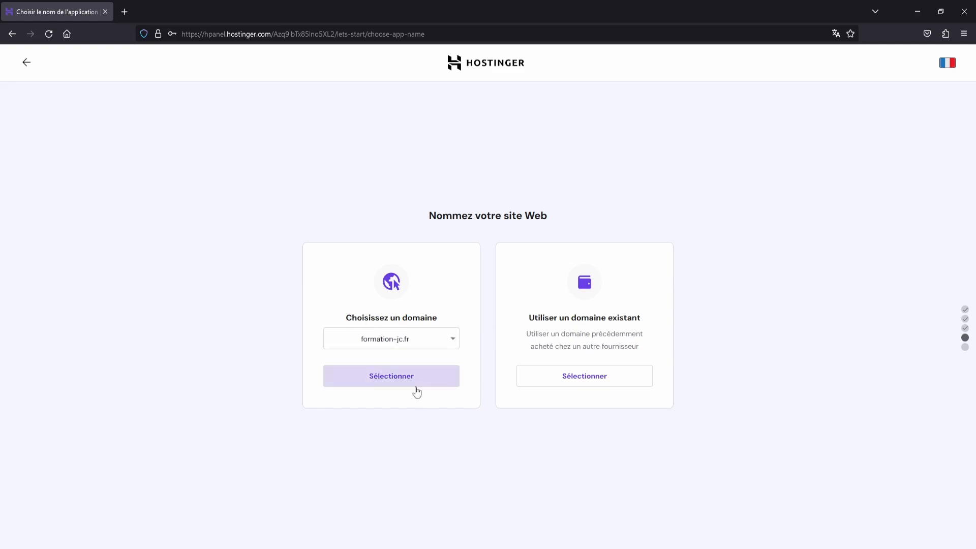
left_click(382, 375)
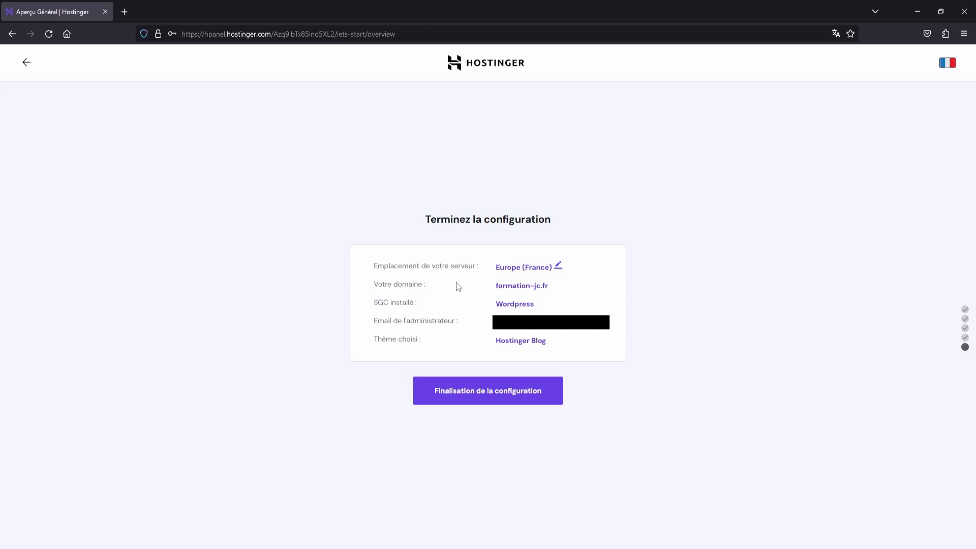
left_click(491, 394)
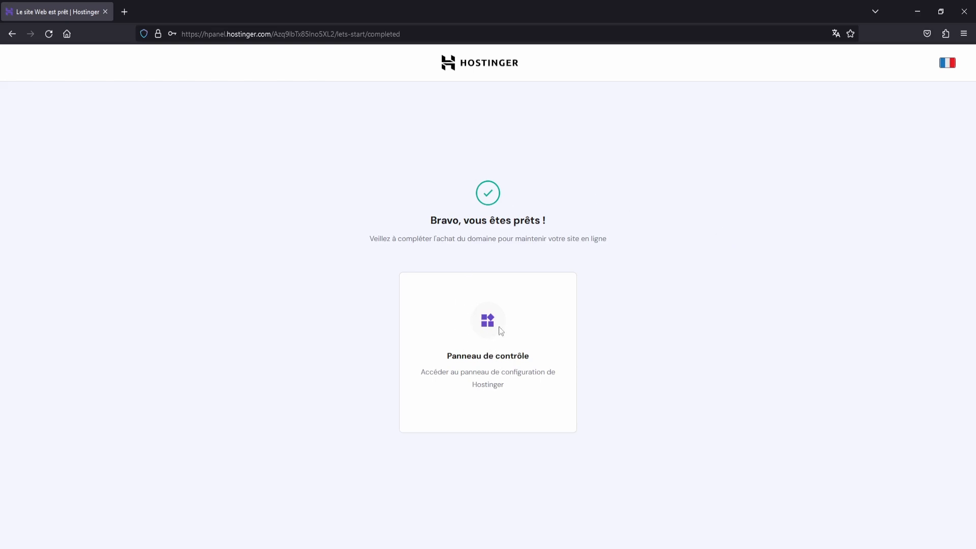
- Return to the hosting account's home page, reload it and open the list of websites
left_click(456, 64)
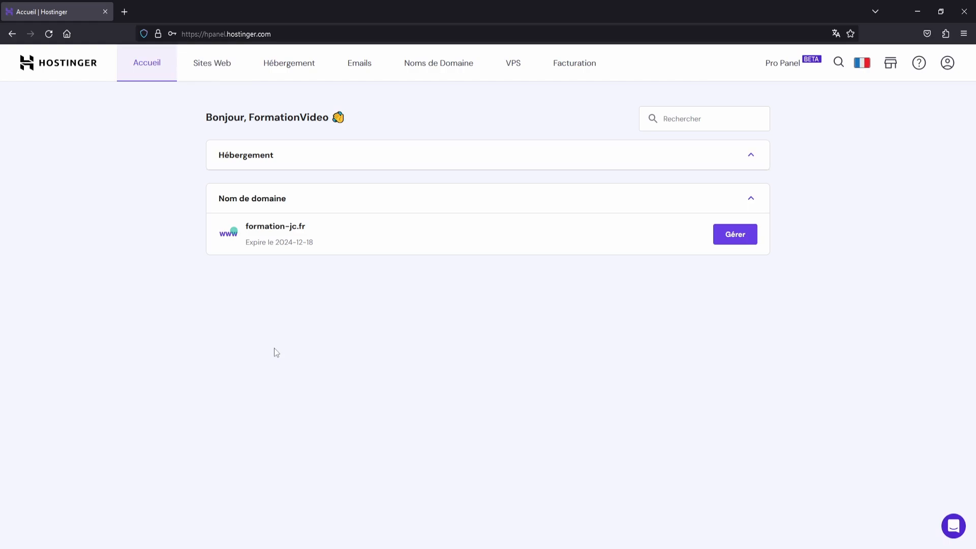
key("F5")
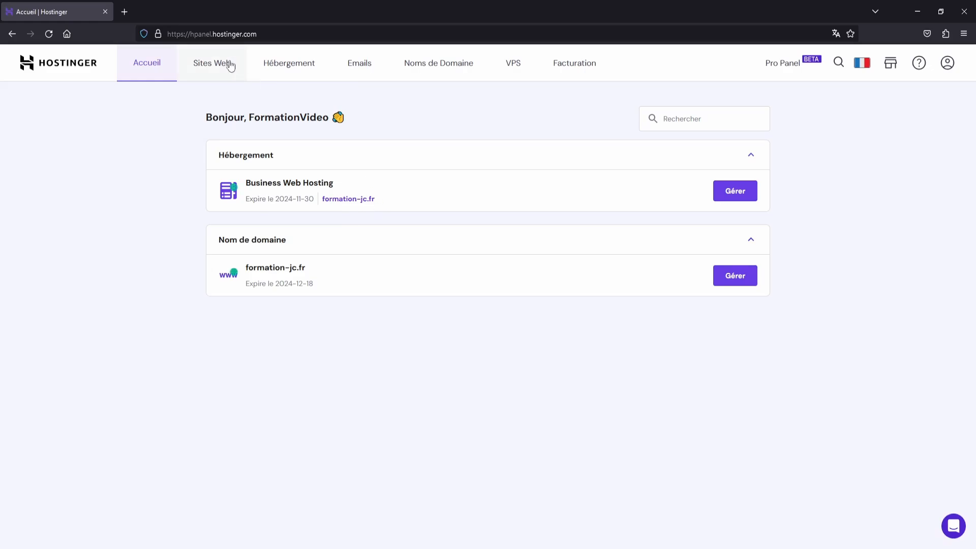
left_click(218, 76)
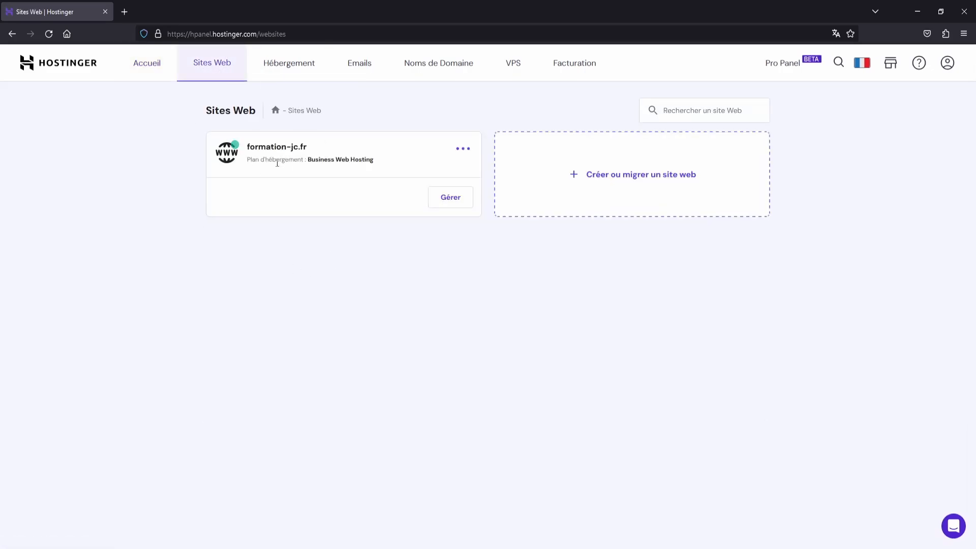
- Review the additional options for formation-jc.fr and open the site's management dashboard
left_click(463, 149)
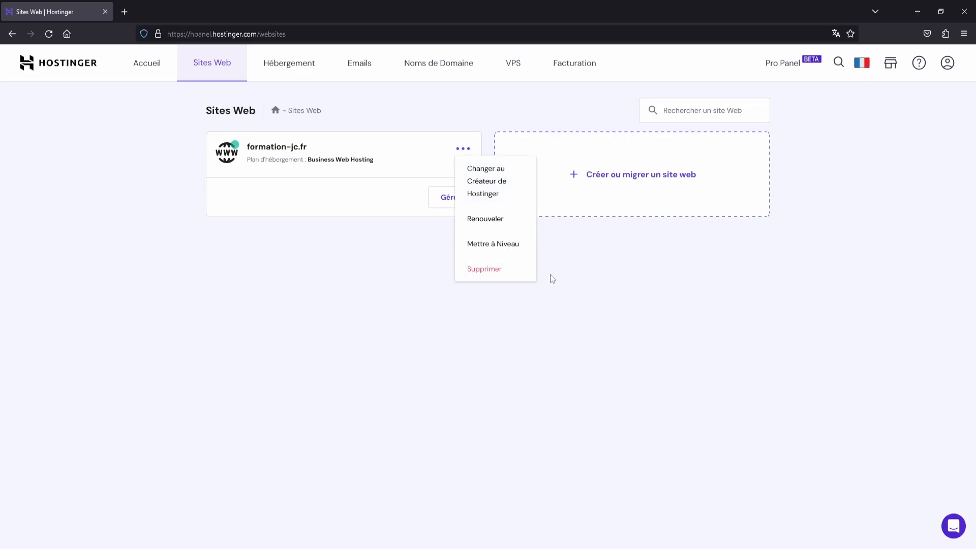
left_click(635, 325)
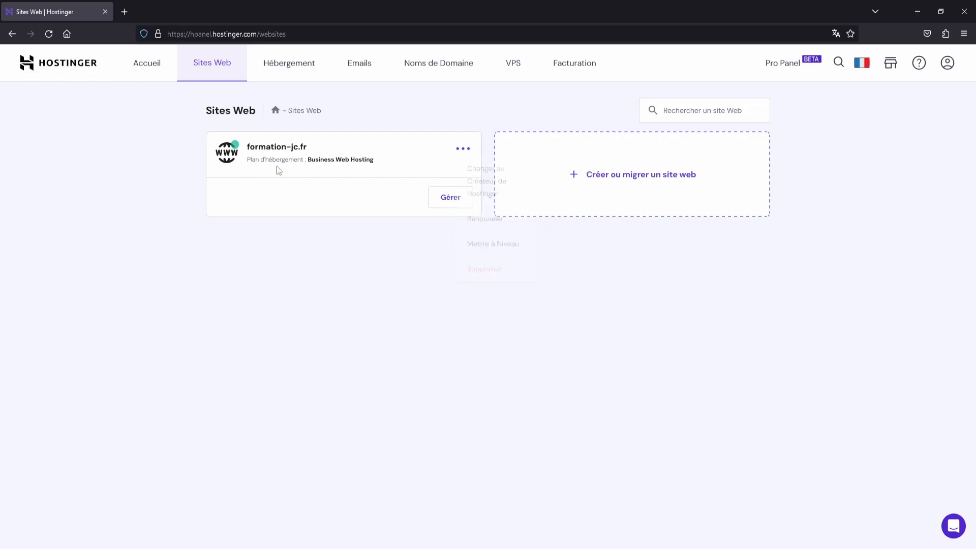
left_click(450, 196)
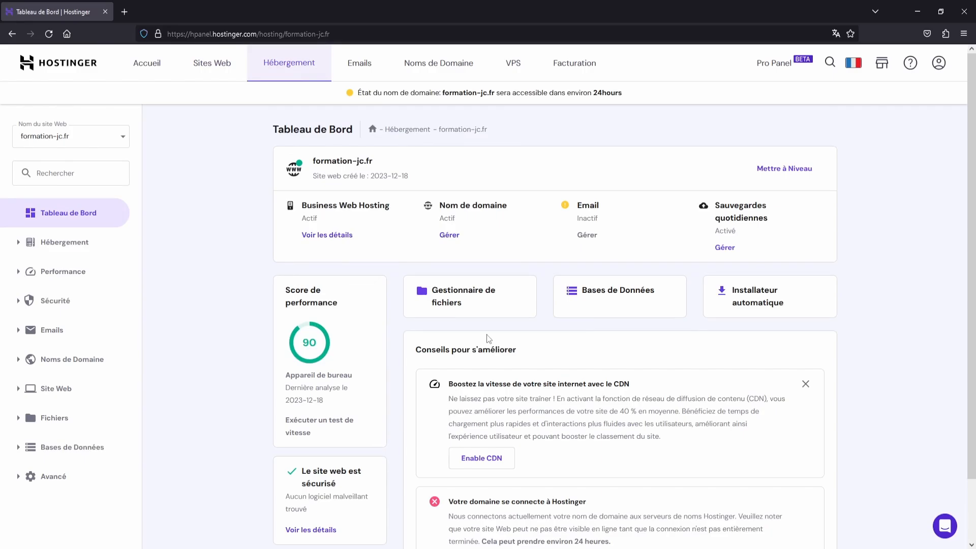
- Examine the domain status notice and the improvement tips on the formation-jc.fr dashboard
left_click_drag(438, 92, 679, 93)
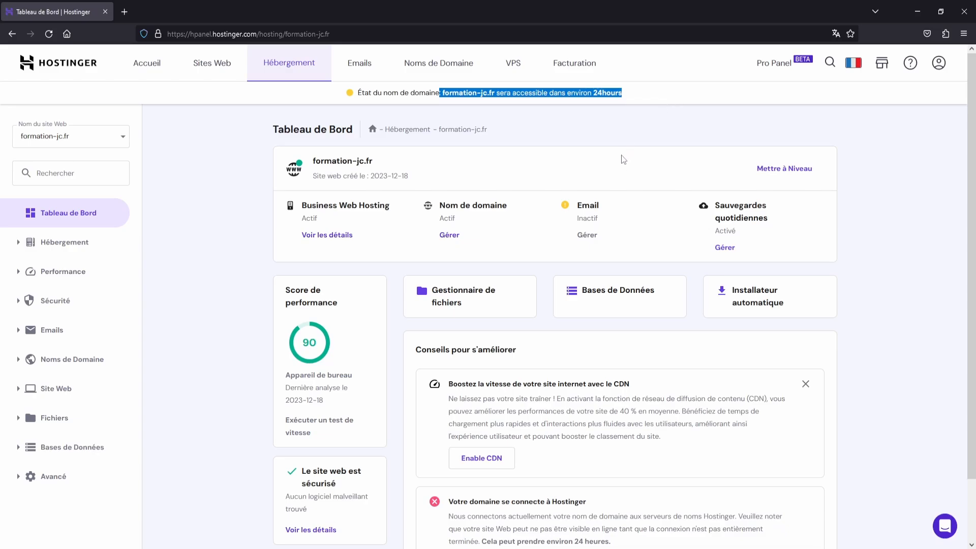
left_click(542, 139)
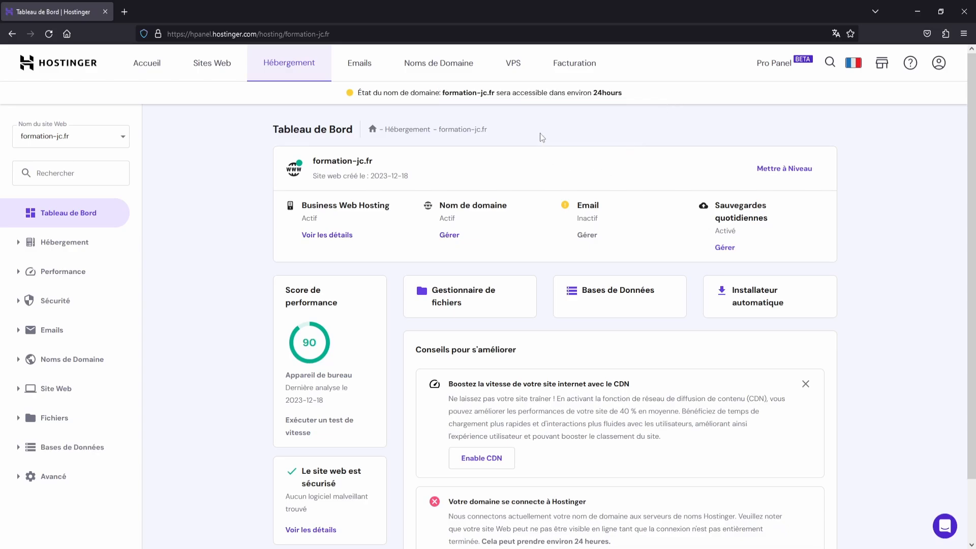
scroll(509, 199, "down", 2)
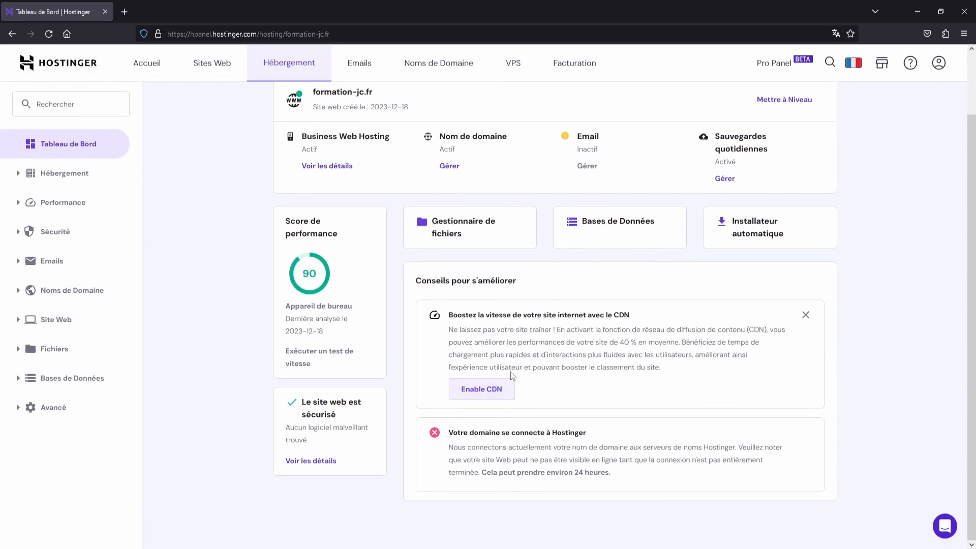
- Review the CDN speed tip on the formation-jc.fr dashboard and open the CDN settings page
left_click_drag(531, 315, 659, 306)
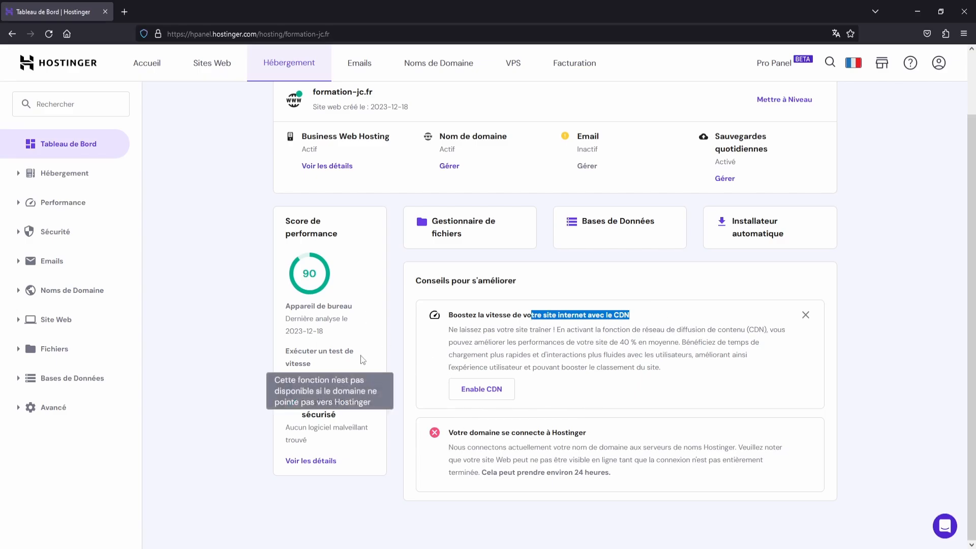
left_click_drag(381, 160, 312, 161)
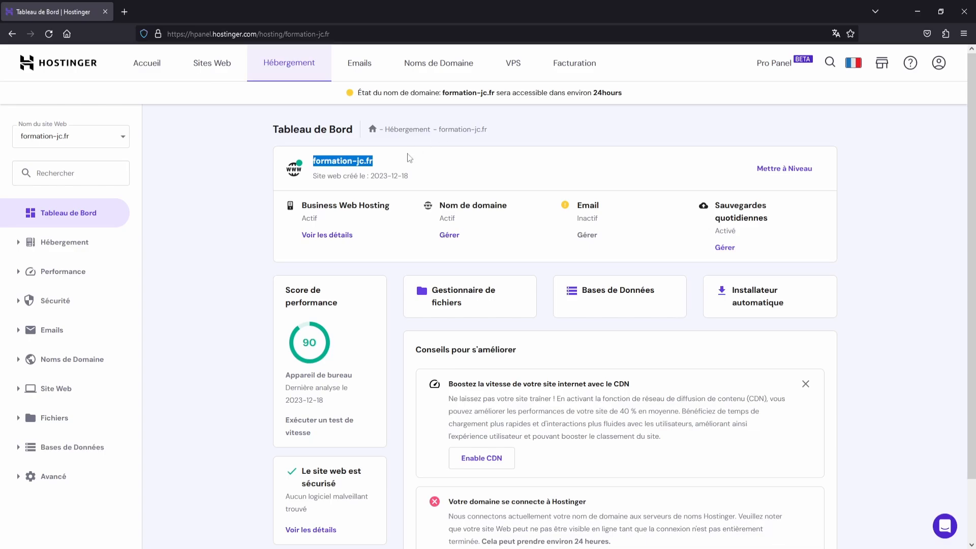
scroll(635, 223, "down", 2)
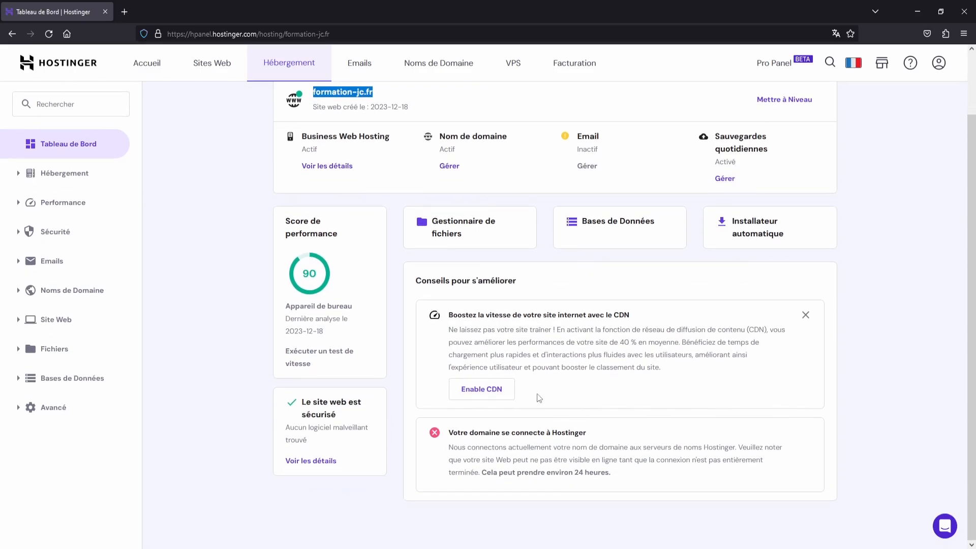
scroll(537, 396, "up", 2)
scroll(538, 345, "down", 2)
left_click(503, 391)
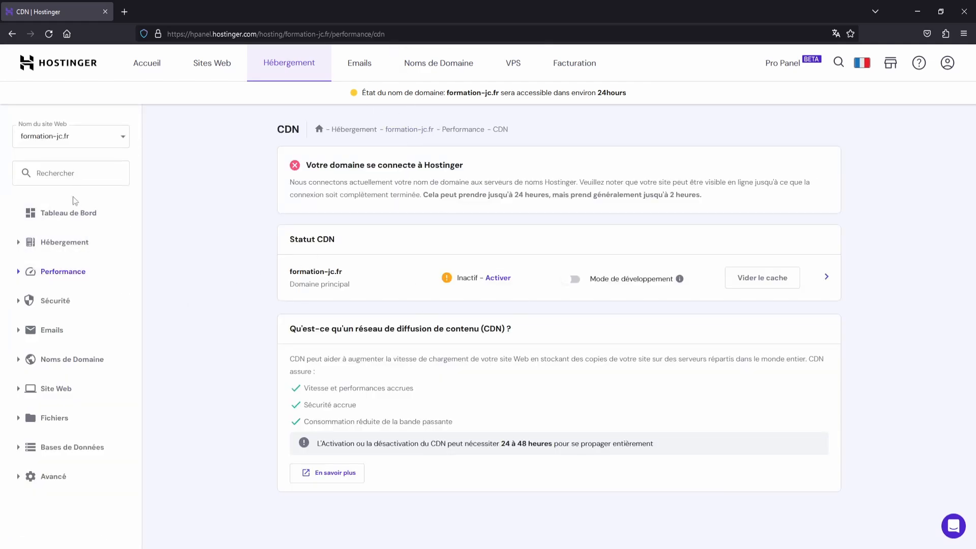
- View the subdomain creation page for formation-jc.fr and open its parked domains page
left_click(61, 359)
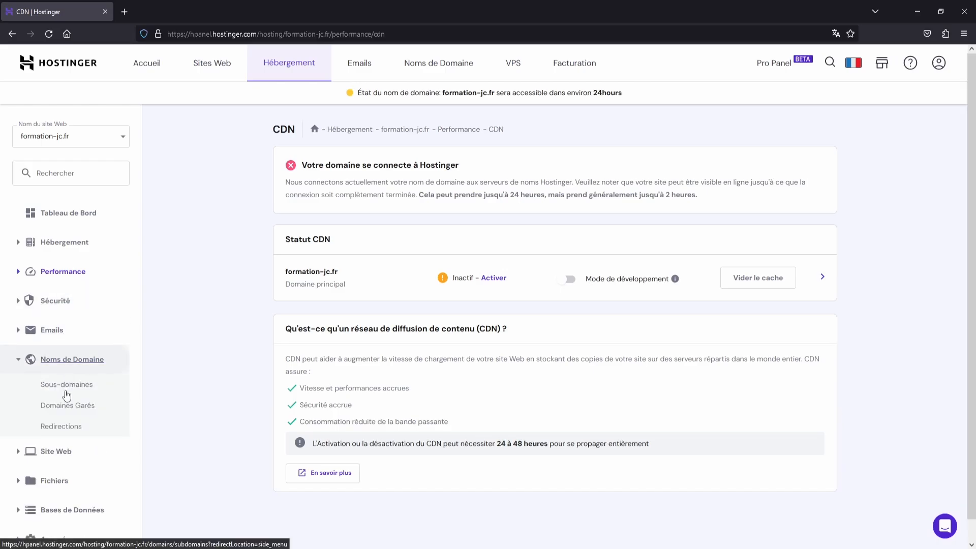
left_click(74, 388)
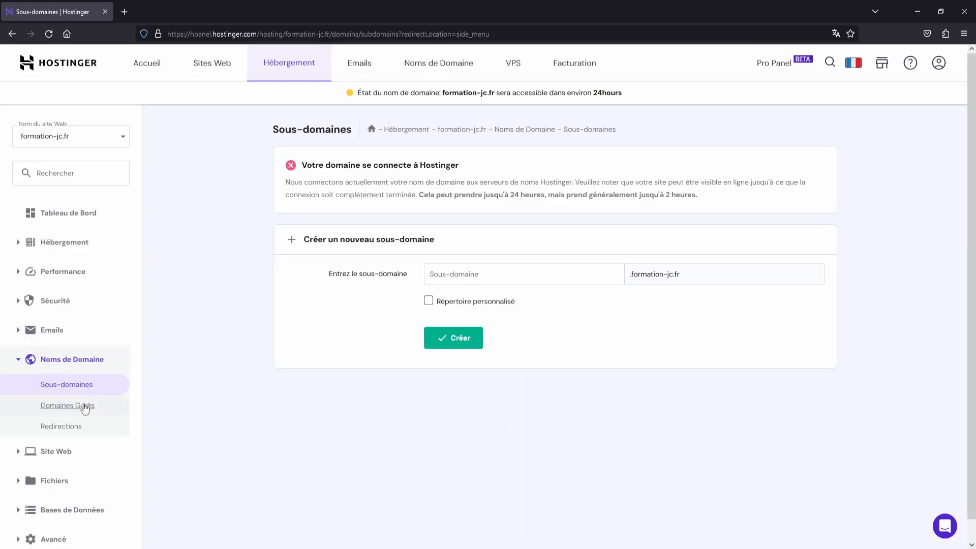
left_click(84, 403)
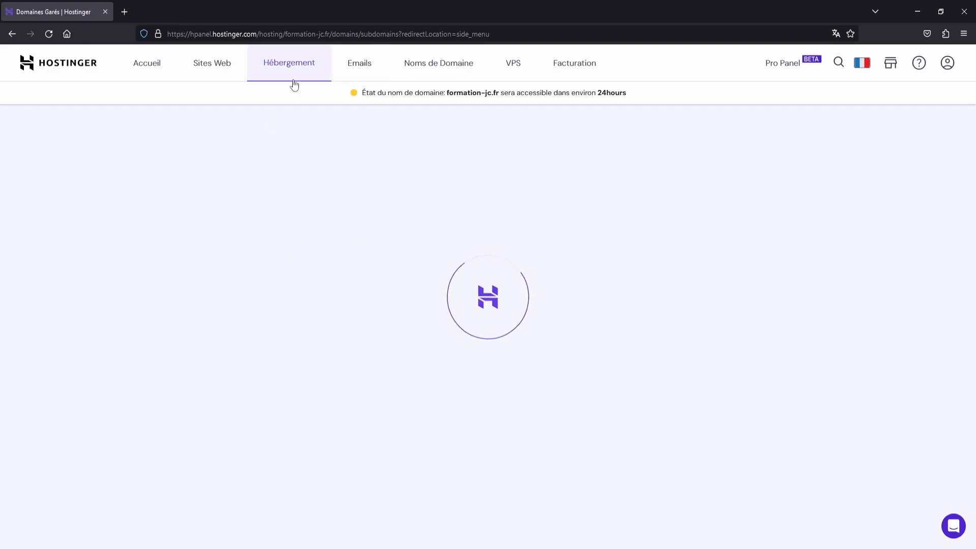
- Open the formation-jc.fr dashboard from the list of websites and review its improvement tips
left_click(219, 65)
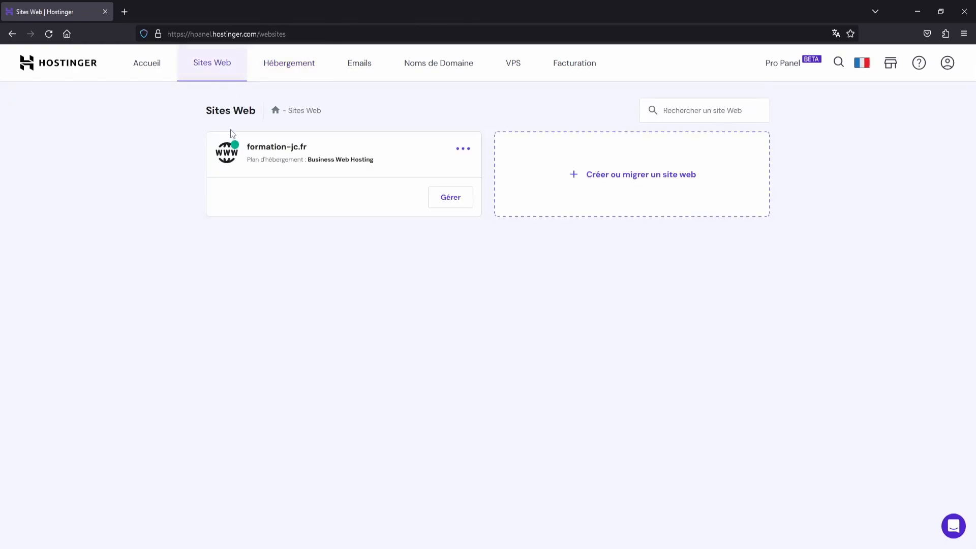
left_click(451, 203)
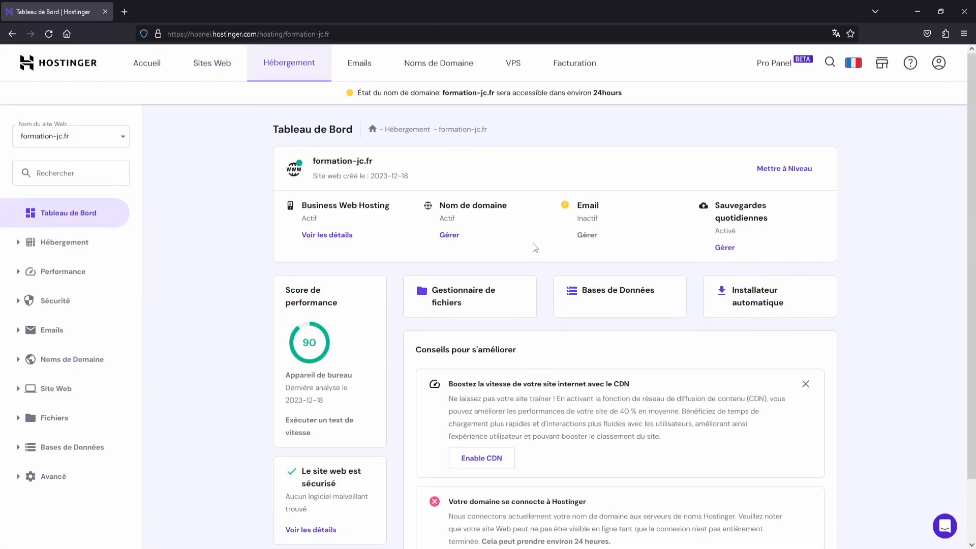
scroll(753, 325, "down", 2)
scroll(752, 325, "down", 2)
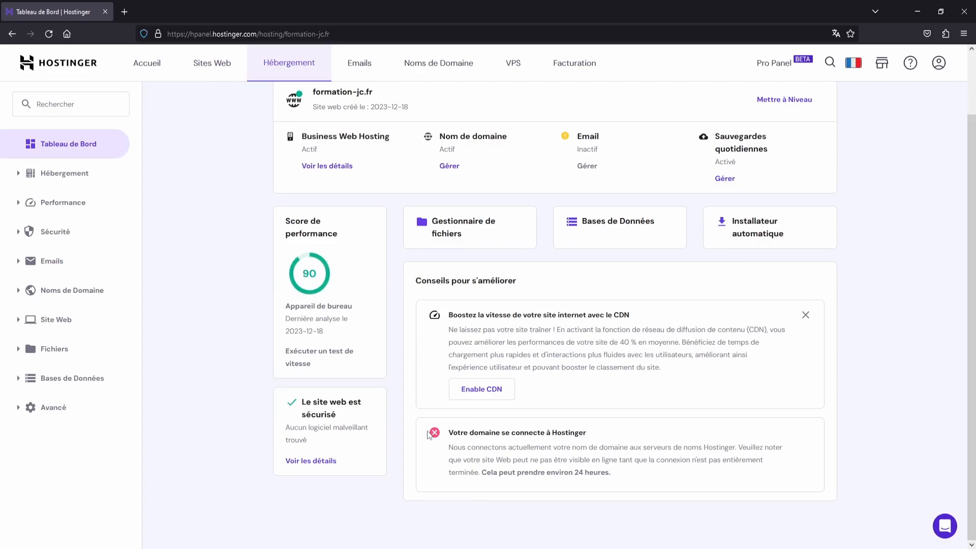
scroll(526, 296, "up", 3)
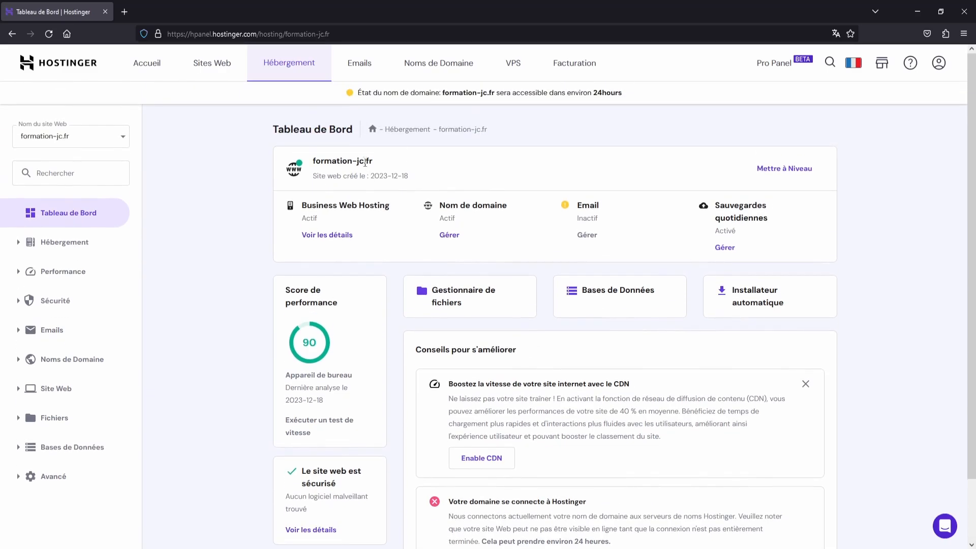
- Check whether formation-jc.fr loads in a new browser tab, and close that tab
left_click_drag(373, 161, 310, 159)
key("ctrl+c")
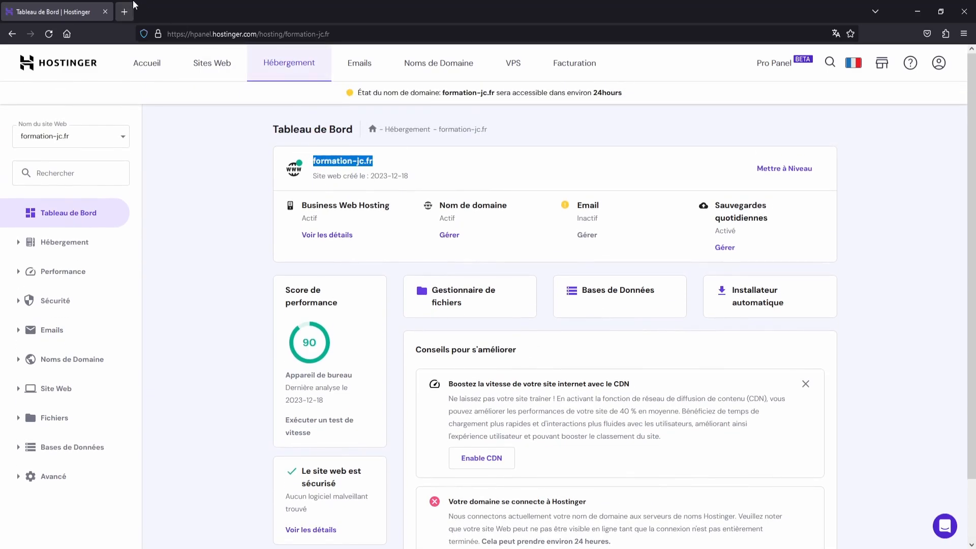
left_click(124, 11)
key("ctrl+v")
key("Return")
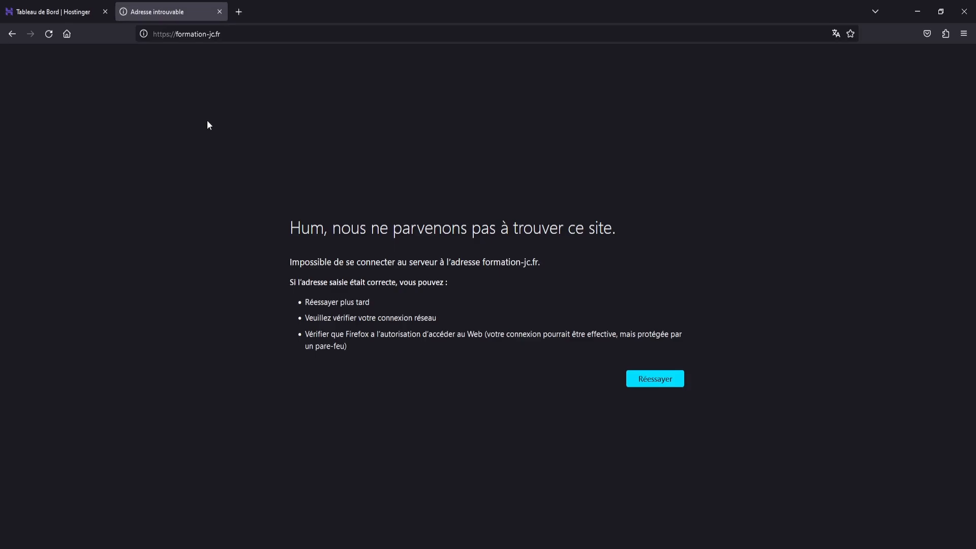
left_click(219, 11)
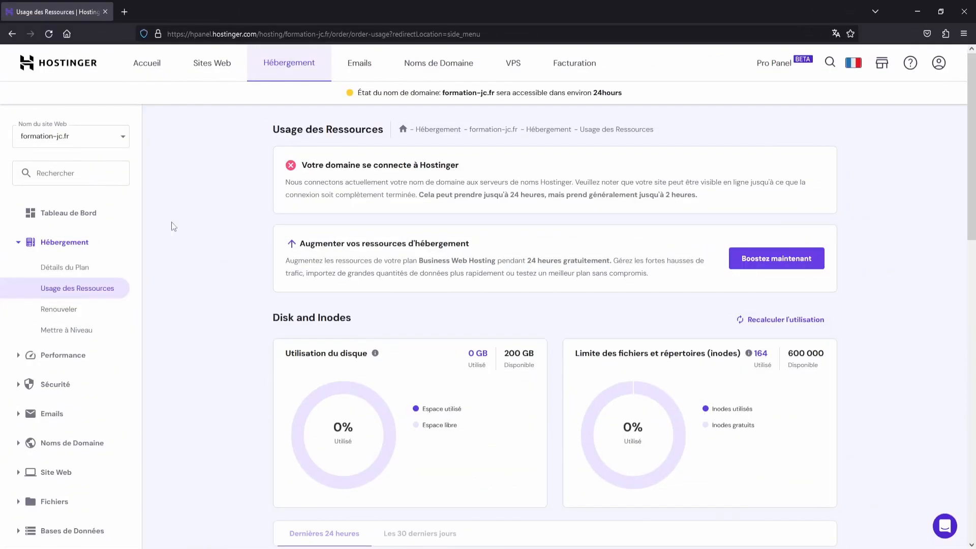
- Examine the hosting resource usage charts and the advanced options available for formation-jc.fr
scroll(380, 380, "down", 3)
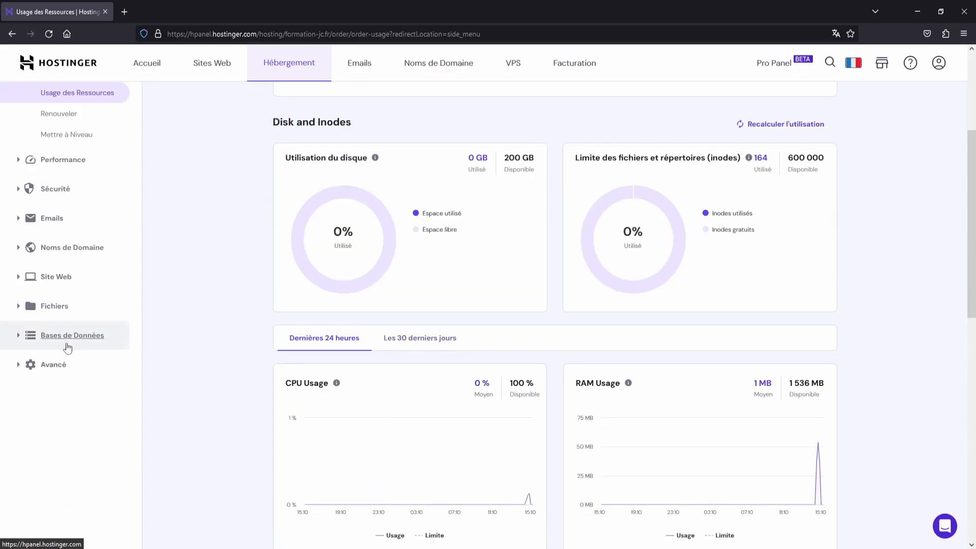
left_click(66, 364)
scroll(133, 377, "down", 3)
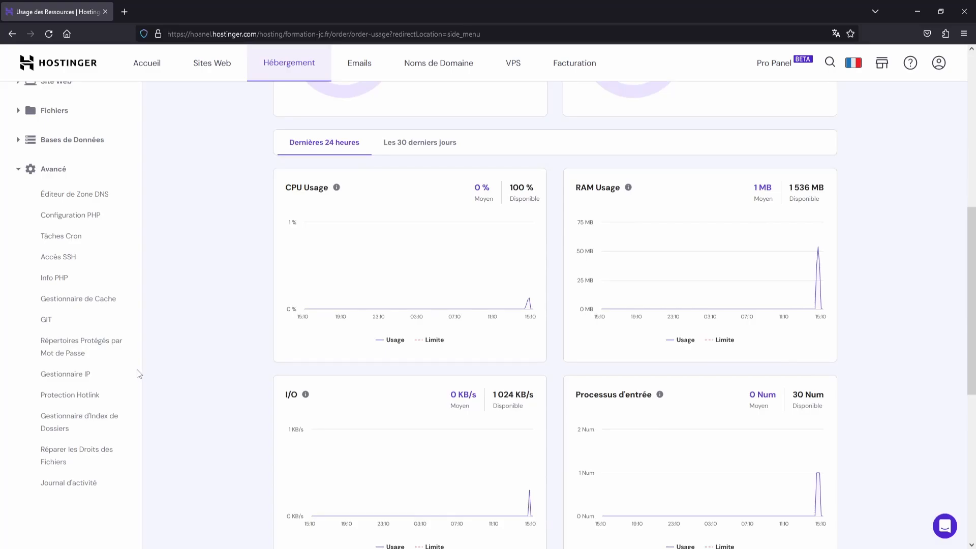
scroll(128, 361, "up", 6)
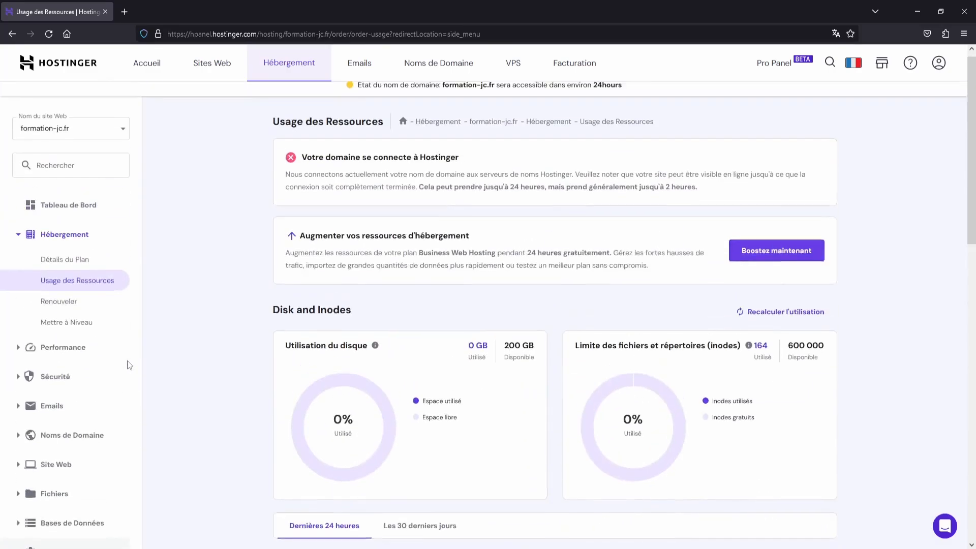
- View the domain overview for formation-jc.fr and the available email plans, and return to the domain list
left_click(424, 65)
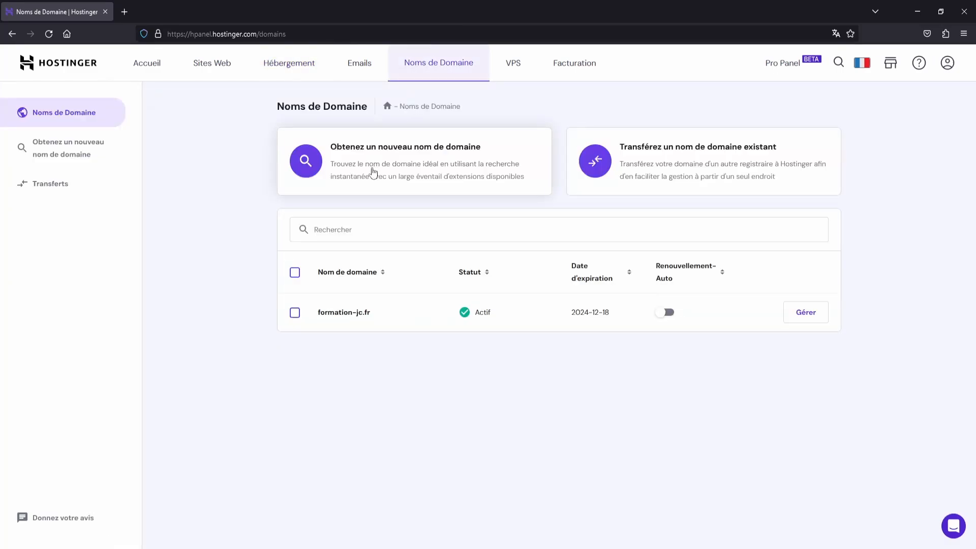
left_click(350, 313)
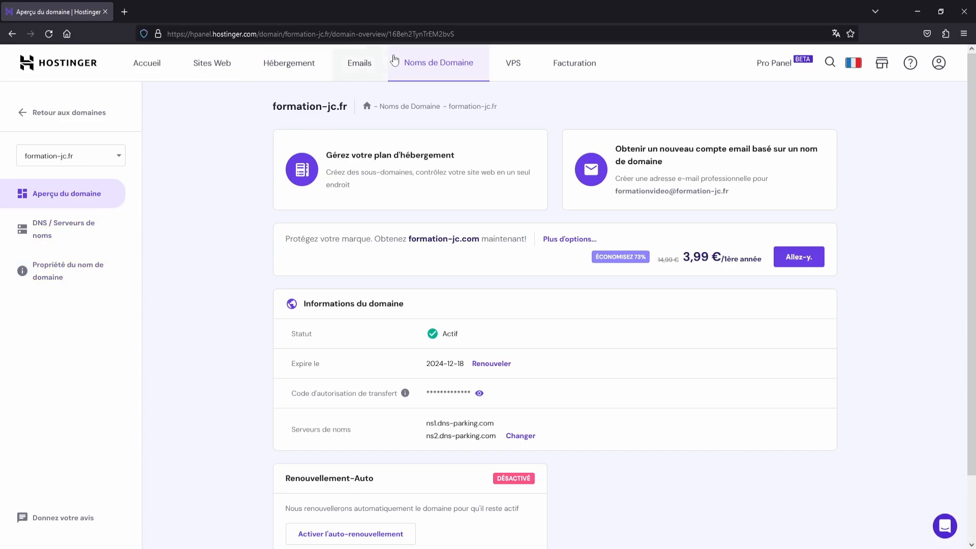
left_click(374, 62)
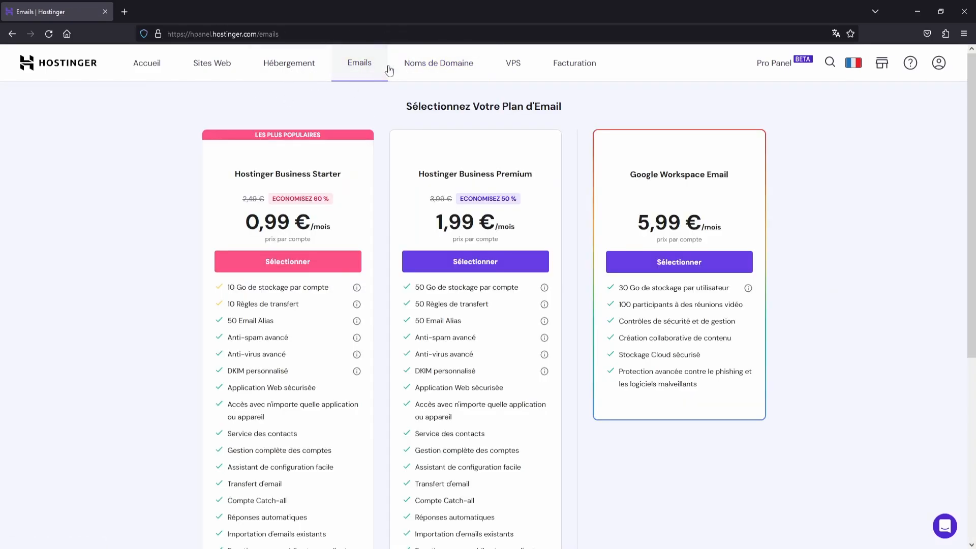
left_click(438, 63)
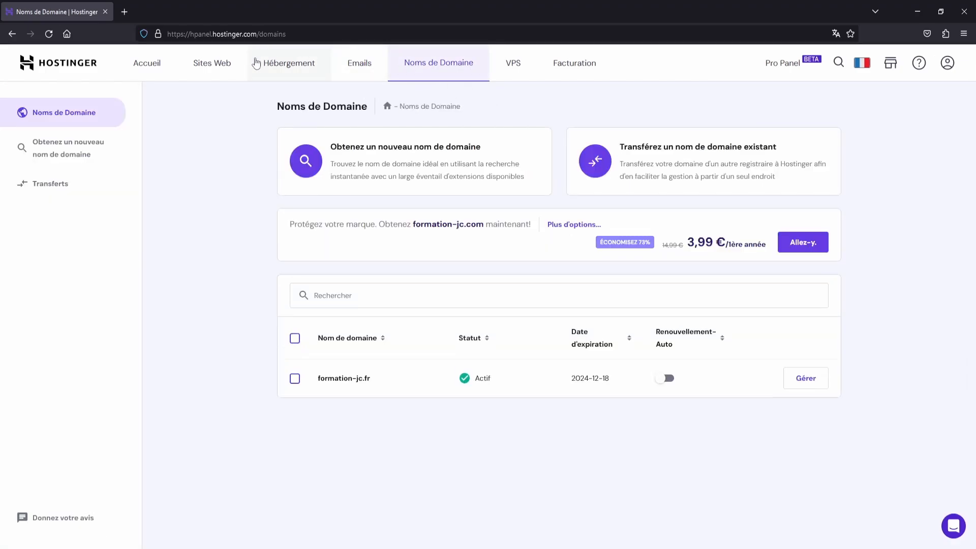
- Return to the list of websites, open the management dashboard of formation-jc.fr and look over its sections
left_click(239, 62)
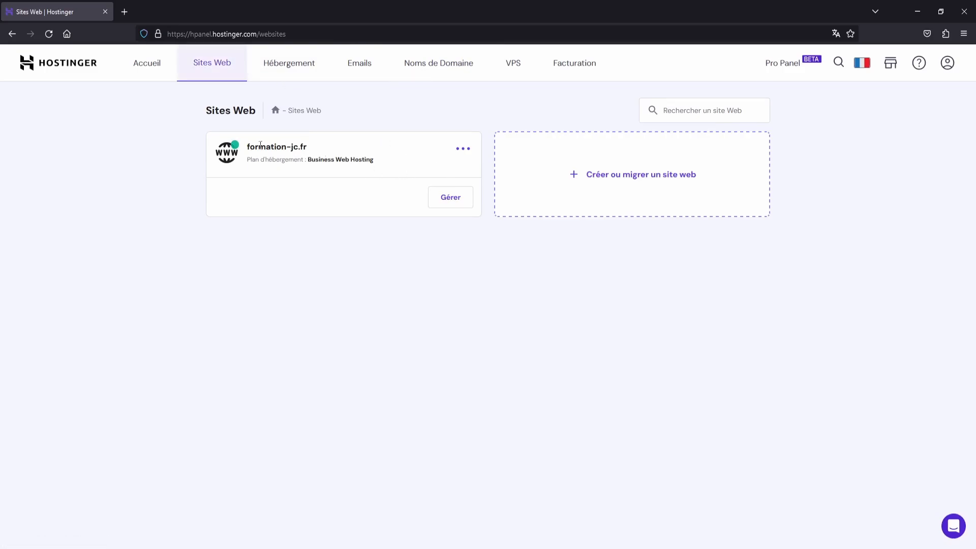
left_click_drag(250, 146, 334, 144)
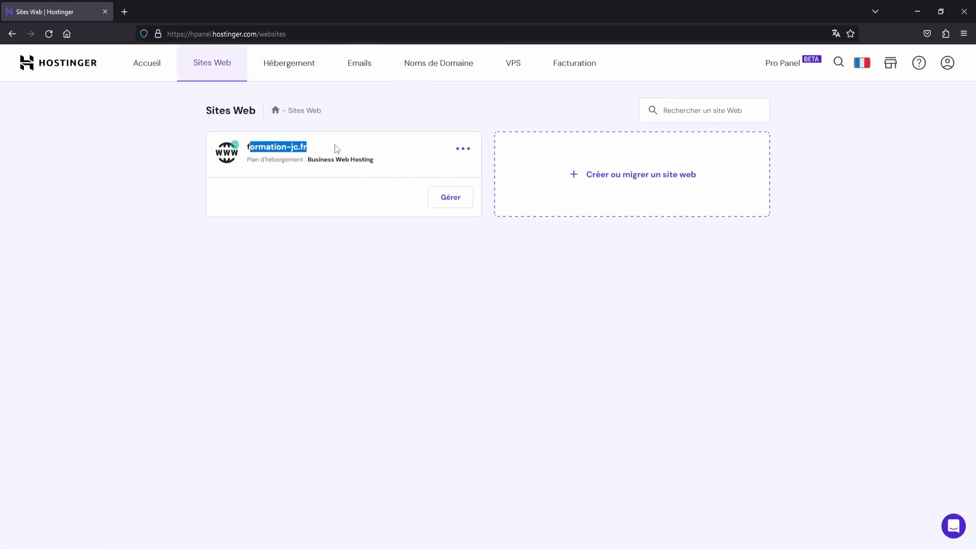
left_click(453, 204)
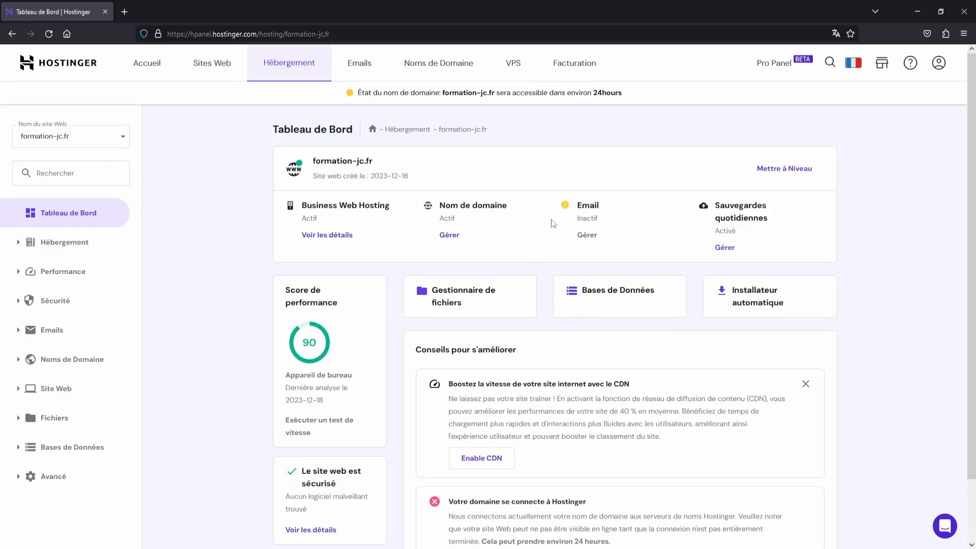
scroll(518, 317, "down", 2)
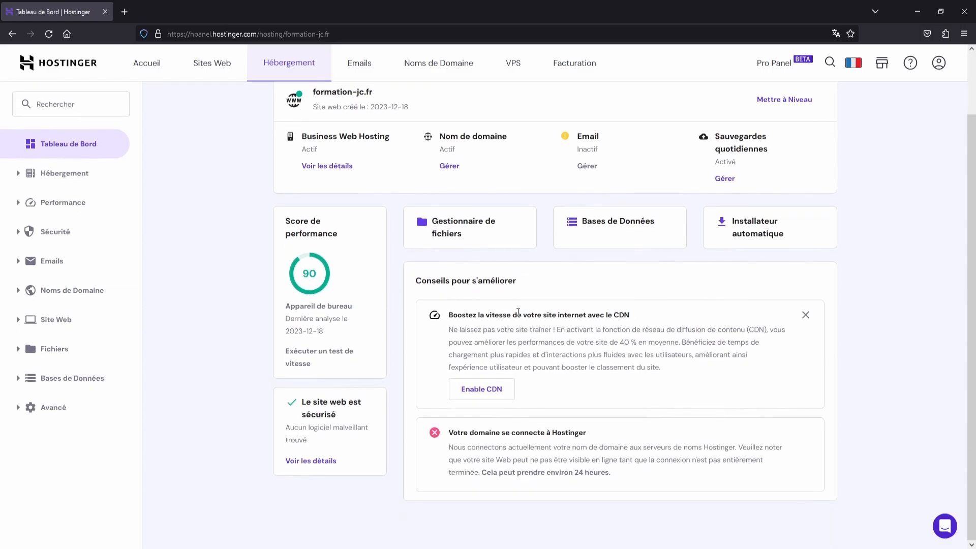
scroll(518, 311, "up", 2)
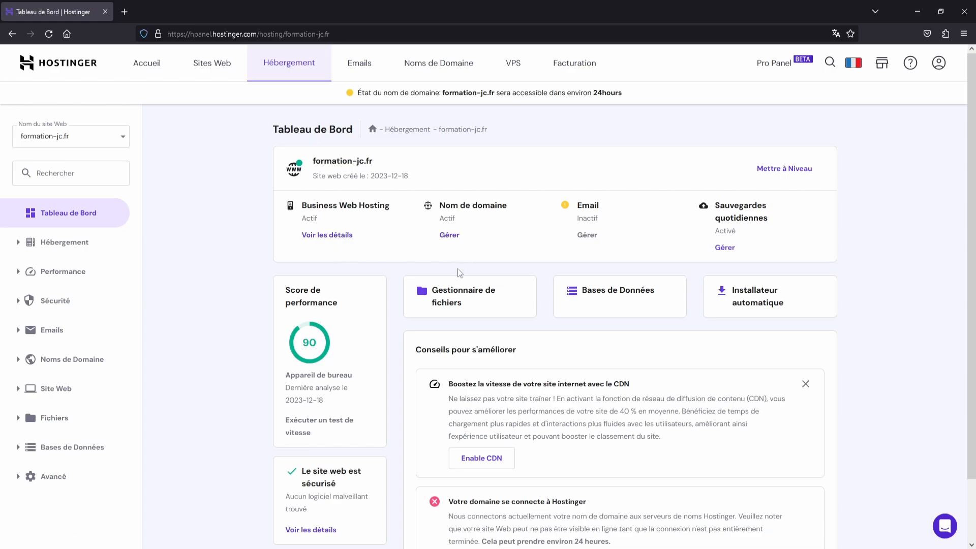
scroll(402, 249, "down", 2)
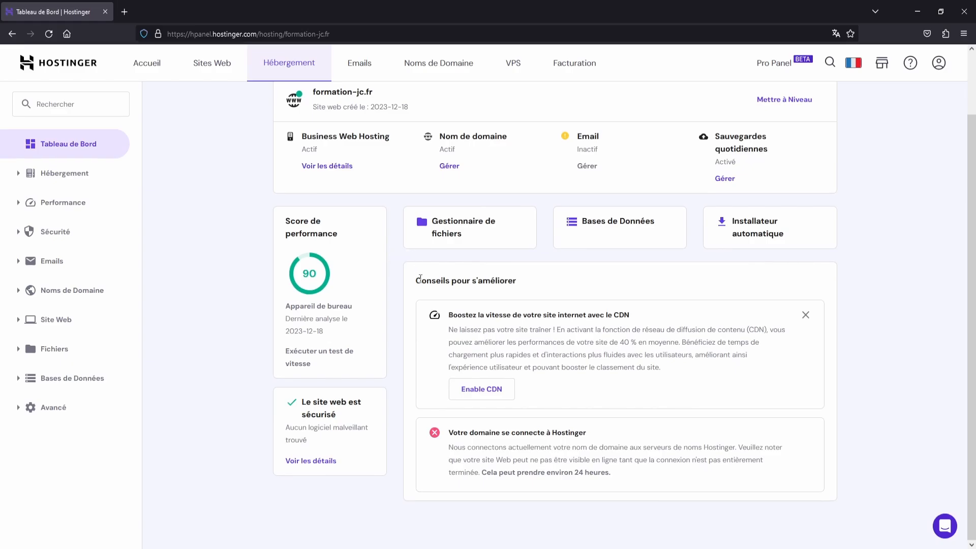
- Open the file manager of formation-jc.fr and enter the public_html folder
left_click(447, 233)
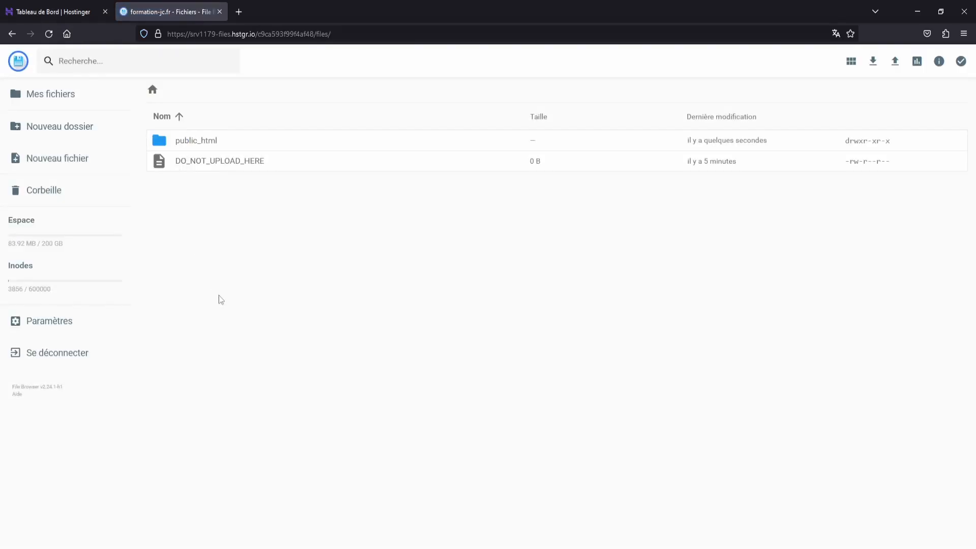
left_click(190, 143)
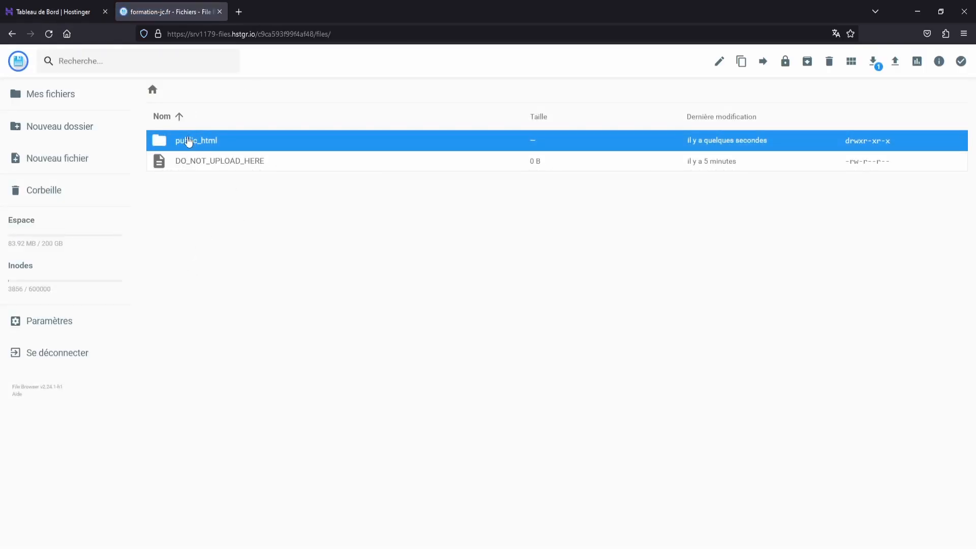
double_click(191, 142)
- Examine the WordPress files in public_html, return to the root folder and close the file manager
scroll(279, 243, "down", 2)
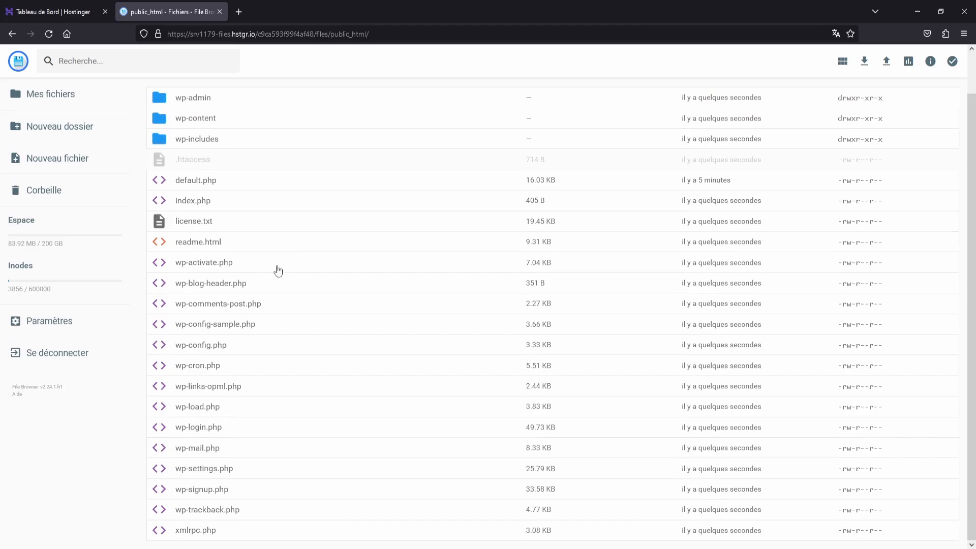
scroll(304, 455, "up", 2)
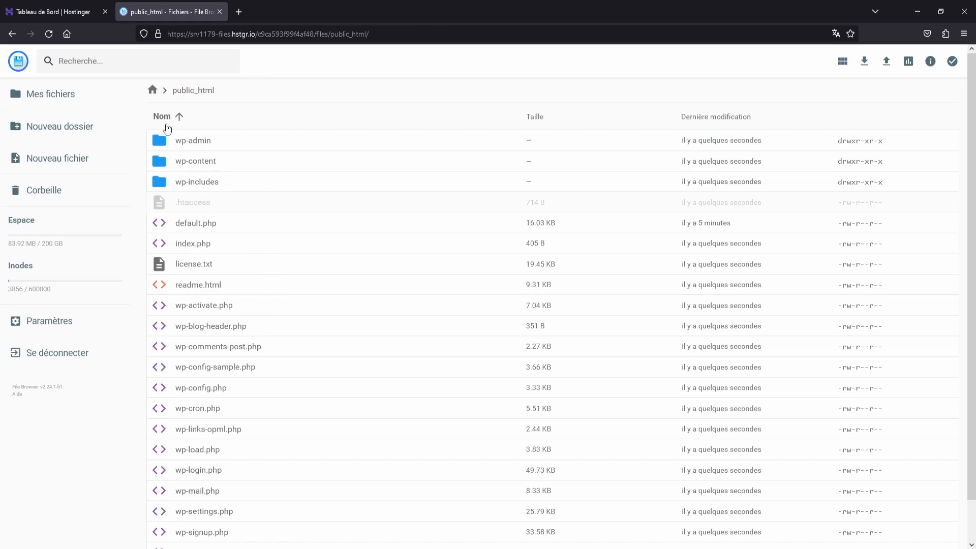
scroll(229, 224, "down", 1)
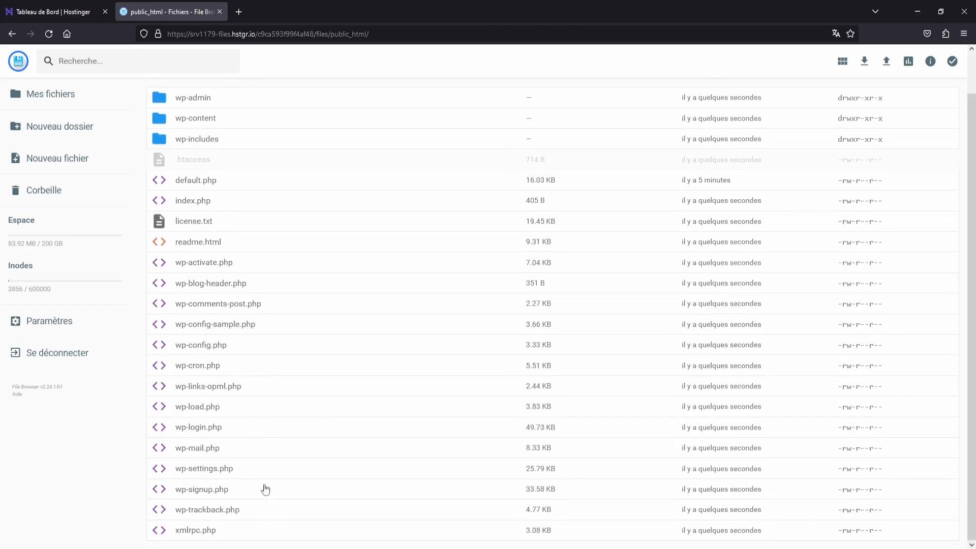
scroll(158, 269, "up", 1)
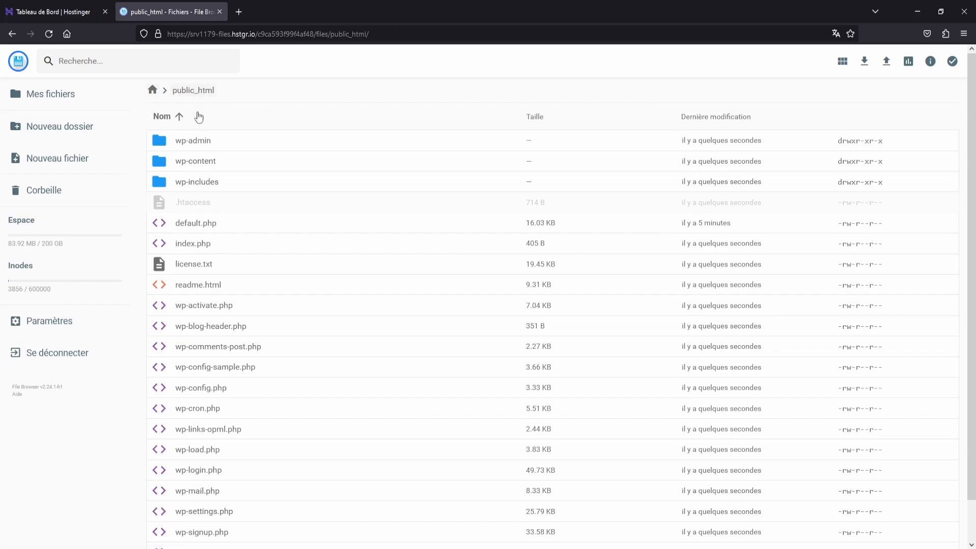
left_click(153, 90)
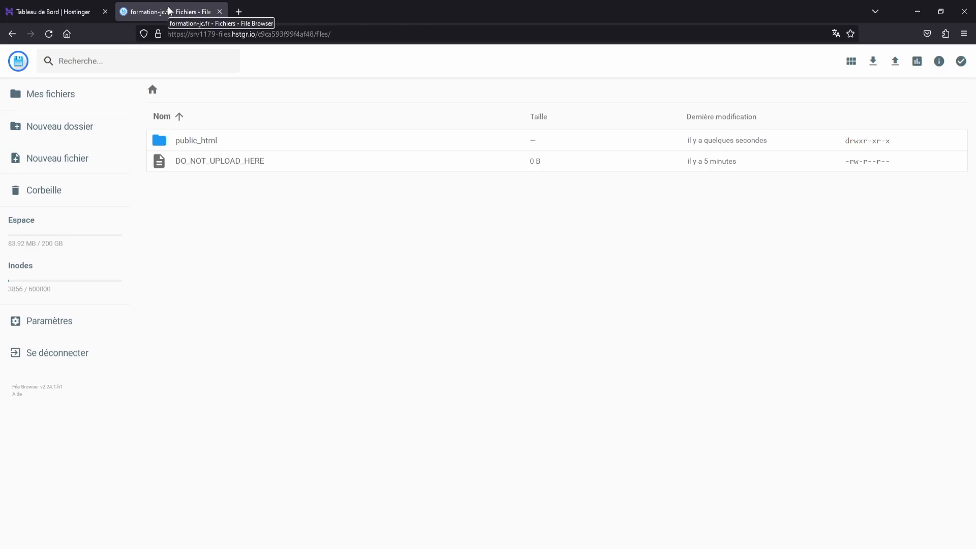
left_click(219, 11)
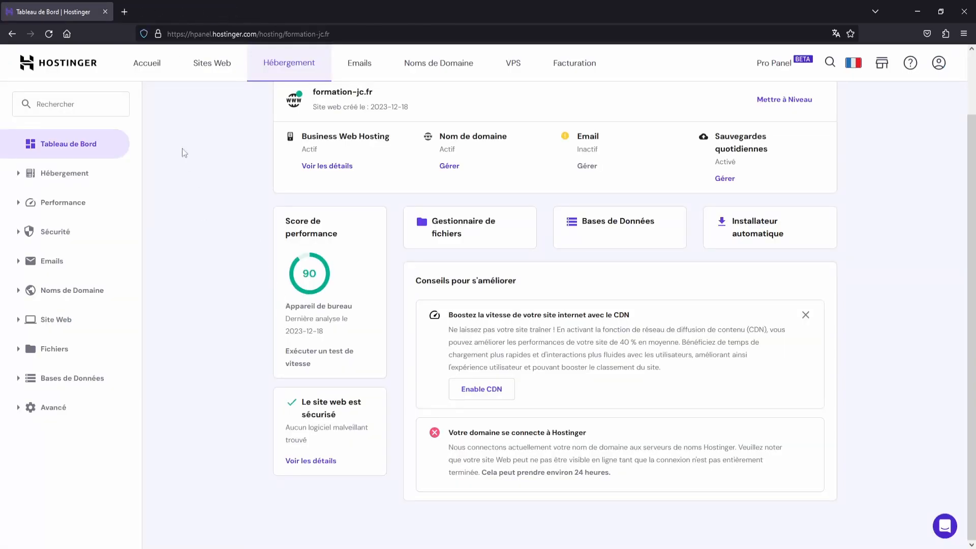
- Go to the account home page, open the hosting plans and view the resource usage of the Business Web Hosting plan
left_click(153, 64)
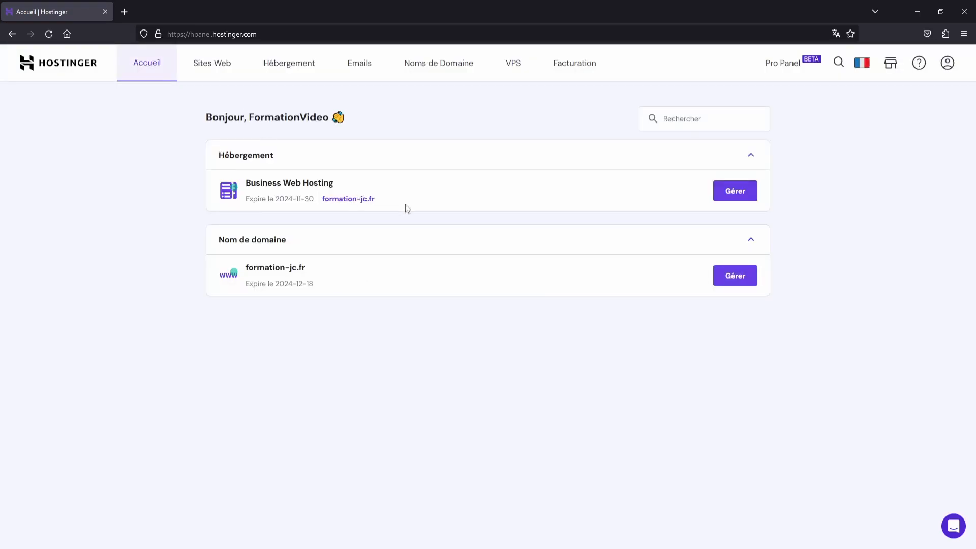
left_click(740, 195)
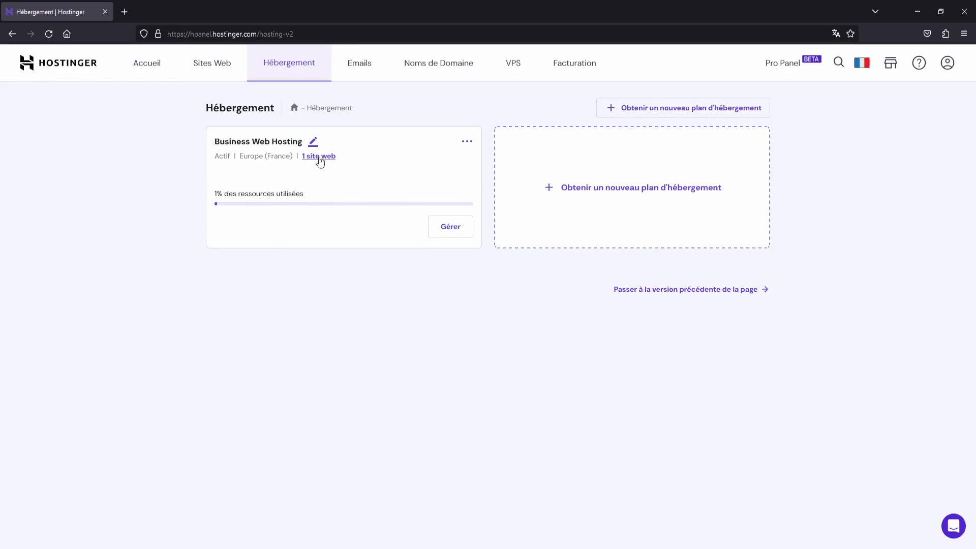
left_click(450, 226)
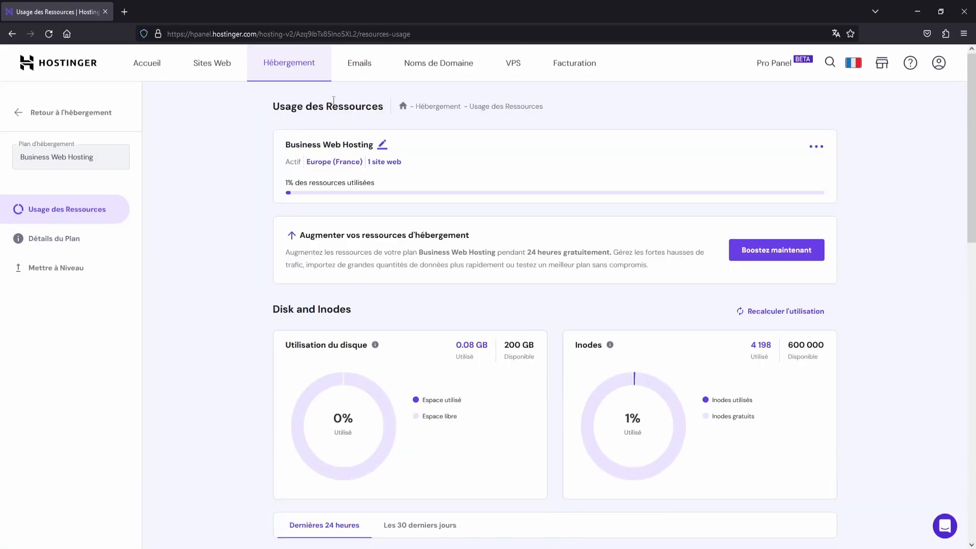
- Open the live formation-jc.fr site from its management dashboard, continue to the HTTP version and look over the home page
left_click(212, 63)
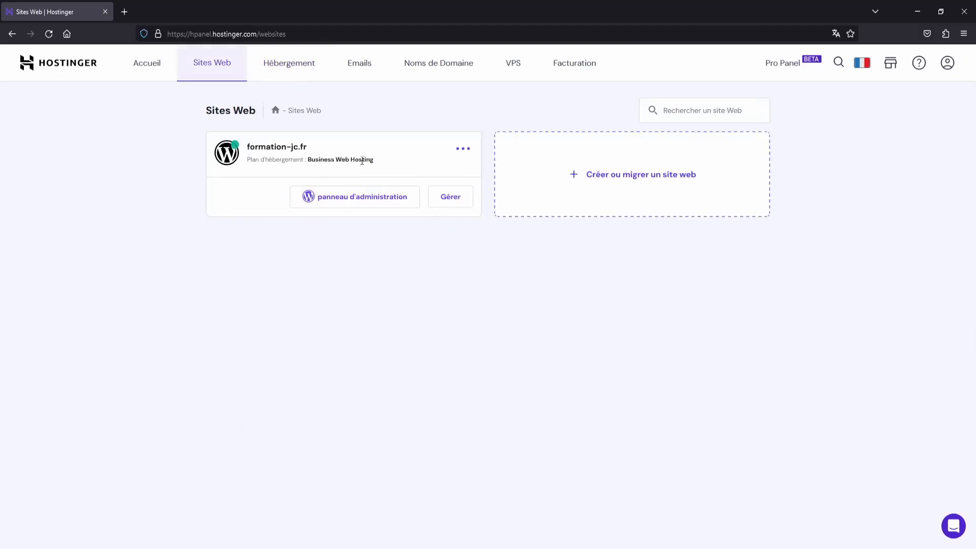
left_click(436, 198)
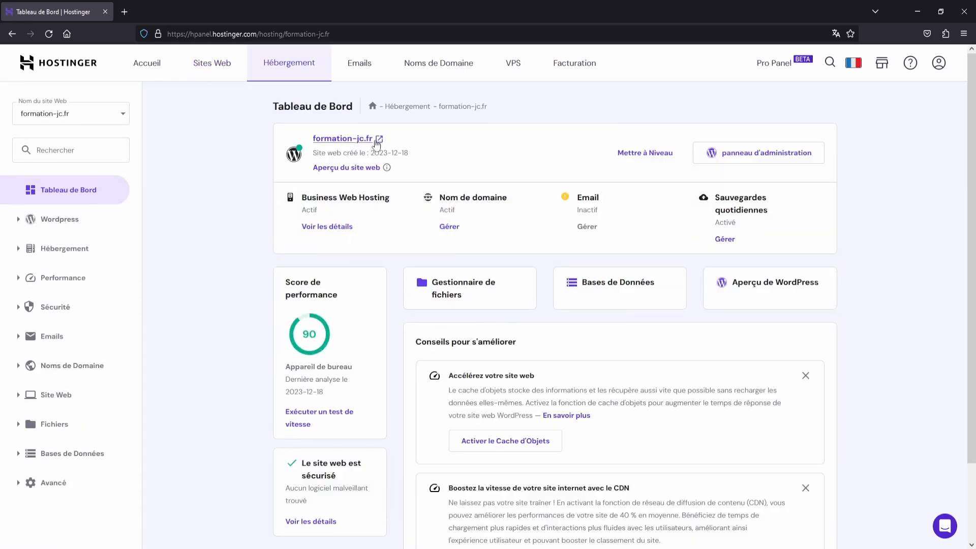
left_click(376, 142)
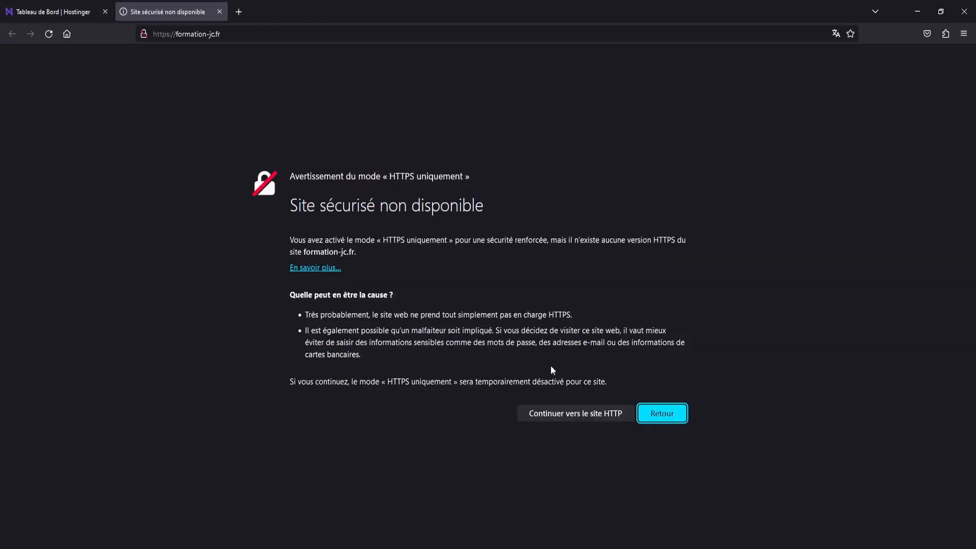
left_click(565, 414)
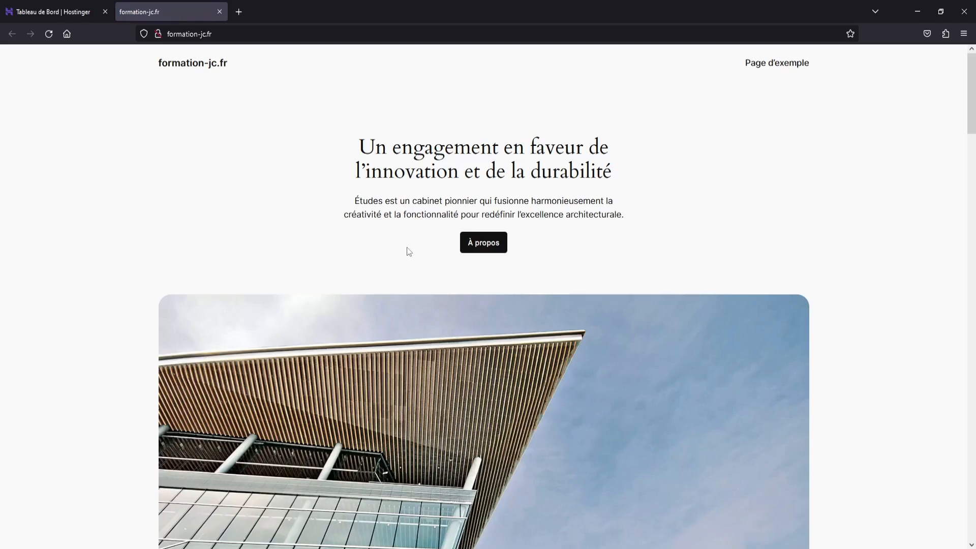
scroll(810, 223, "down", 20)
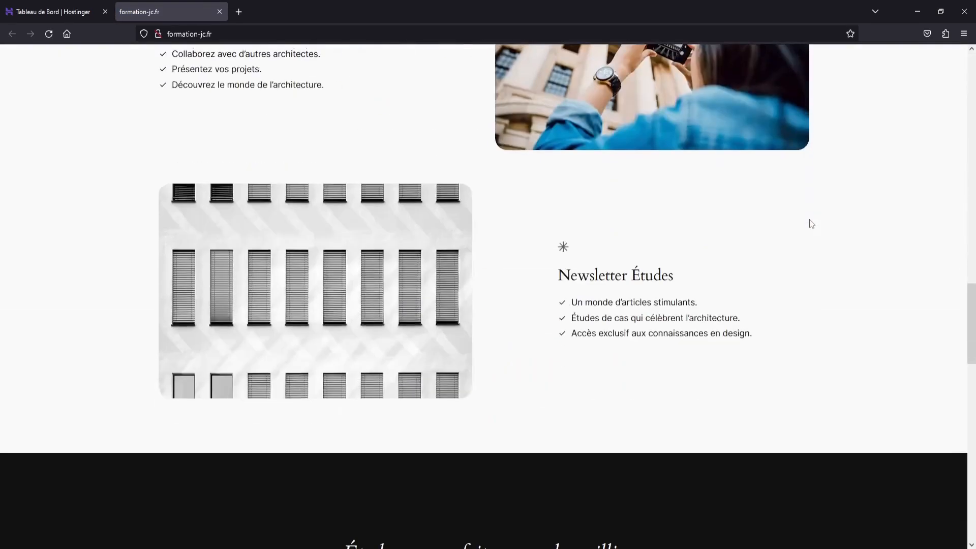
scroll(809, 220, "down", 8)
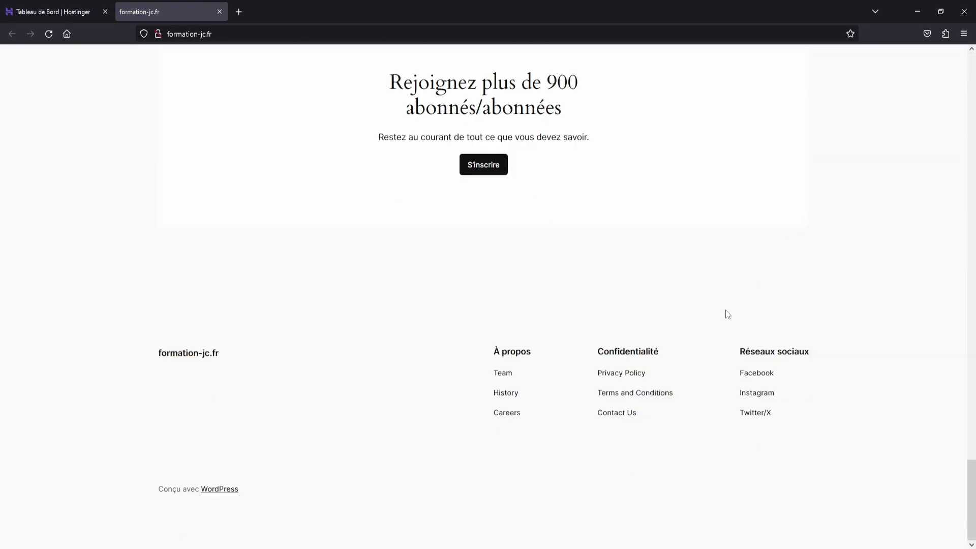
scroll(726, 311, "up", 20)
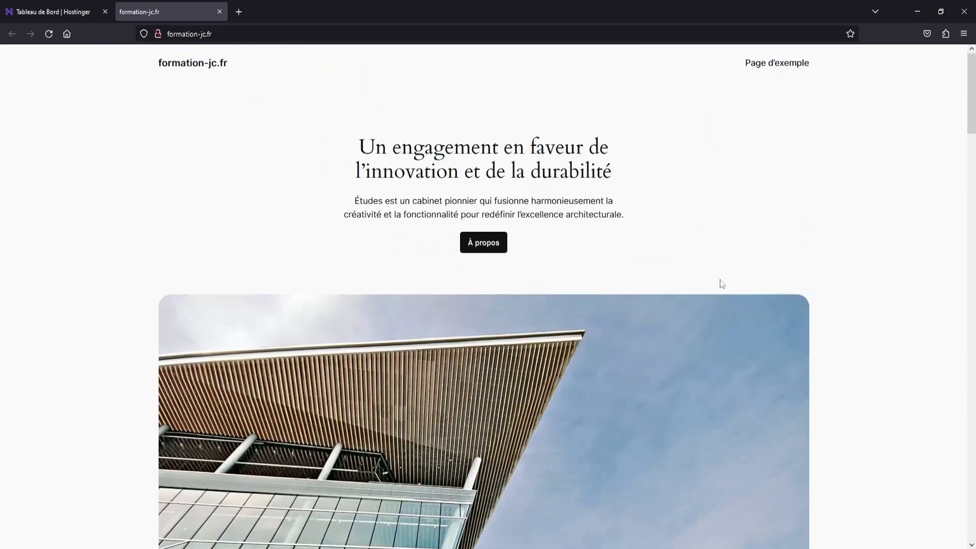
- Examine the site's Page d'exemple from header to footer and close the live site
left_click(780, 62)
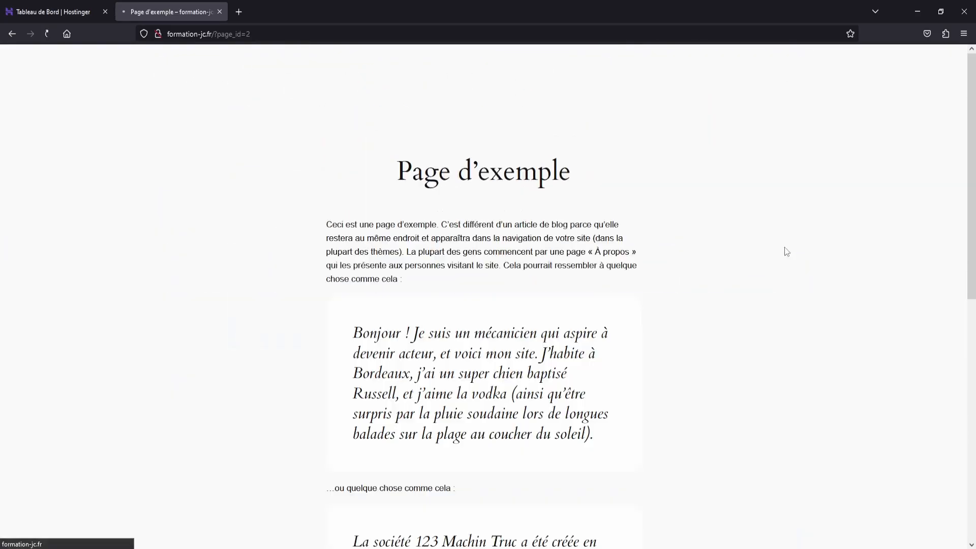
scroll(625, 311, "down", 8)
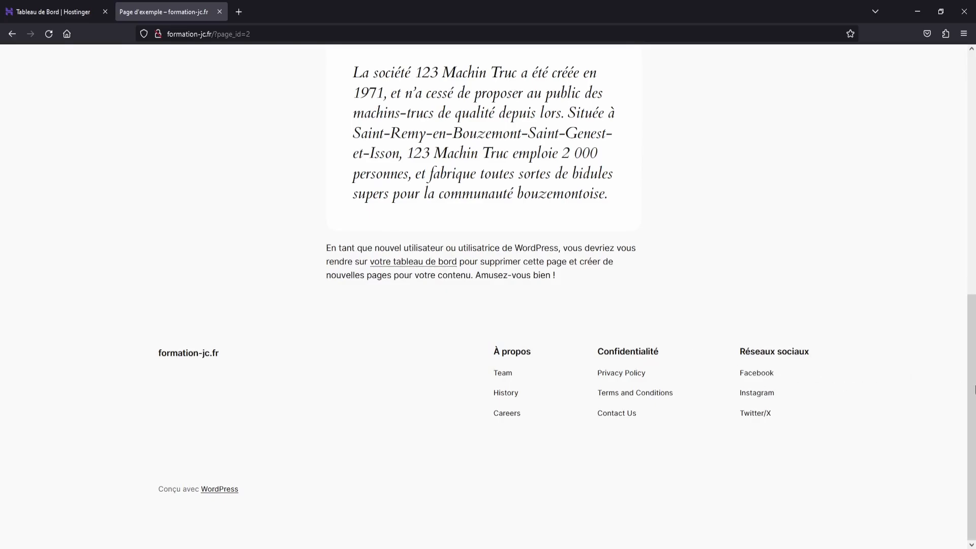
left_click_drag(974, 390, 974, 112)
left_click_drag(975, 74, 952, 442)
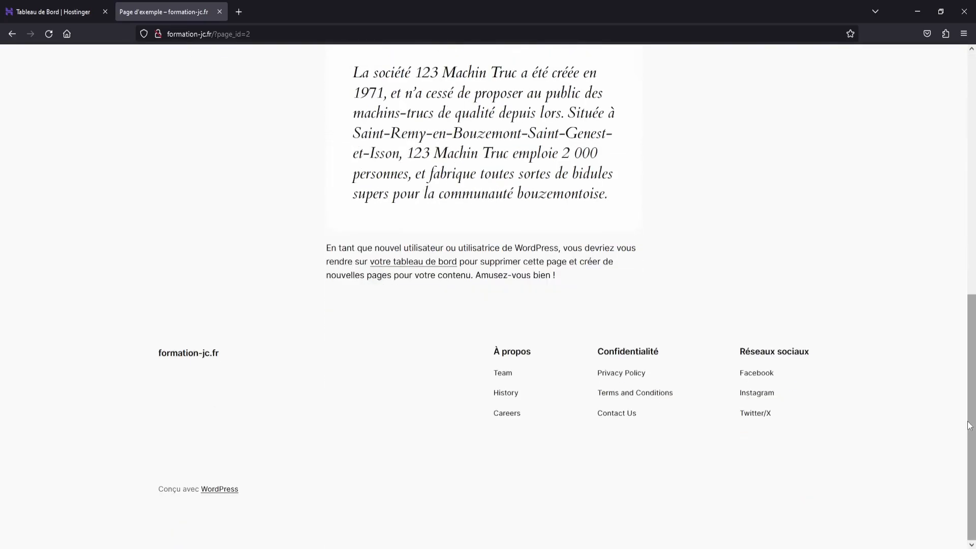
scroll(937, 417, "up", 9)
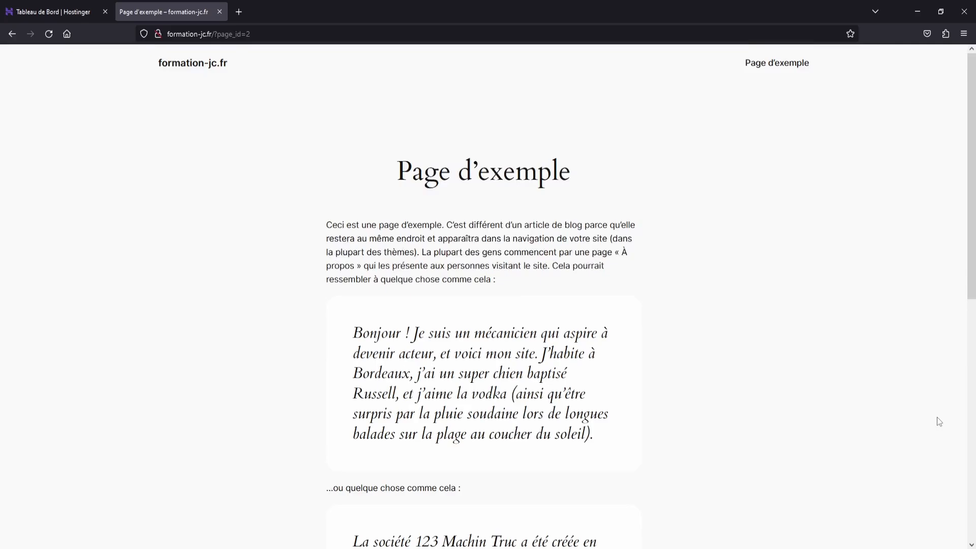
scroll(841, 284, "down", 10)
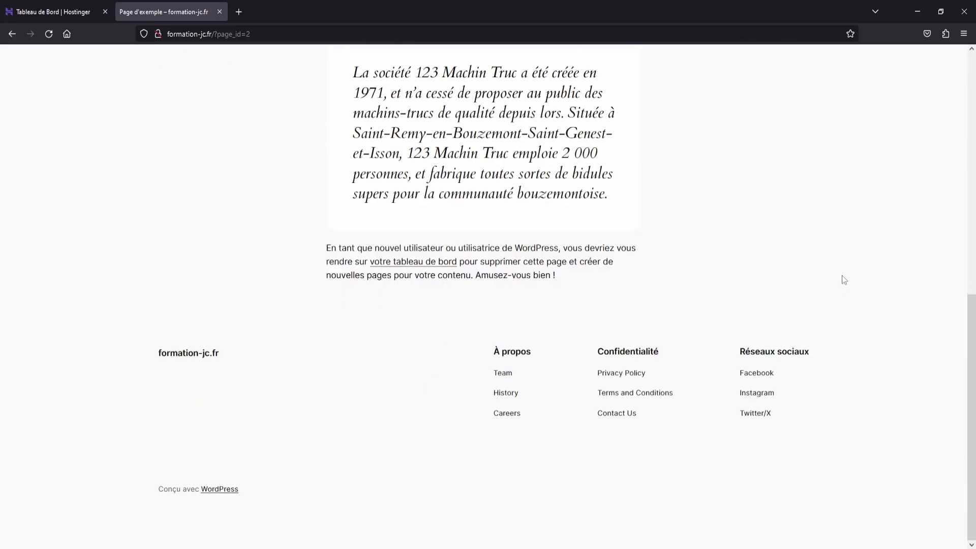
scroll(741, 271, "up", 8)
scroll(741, 271, "up", 2)
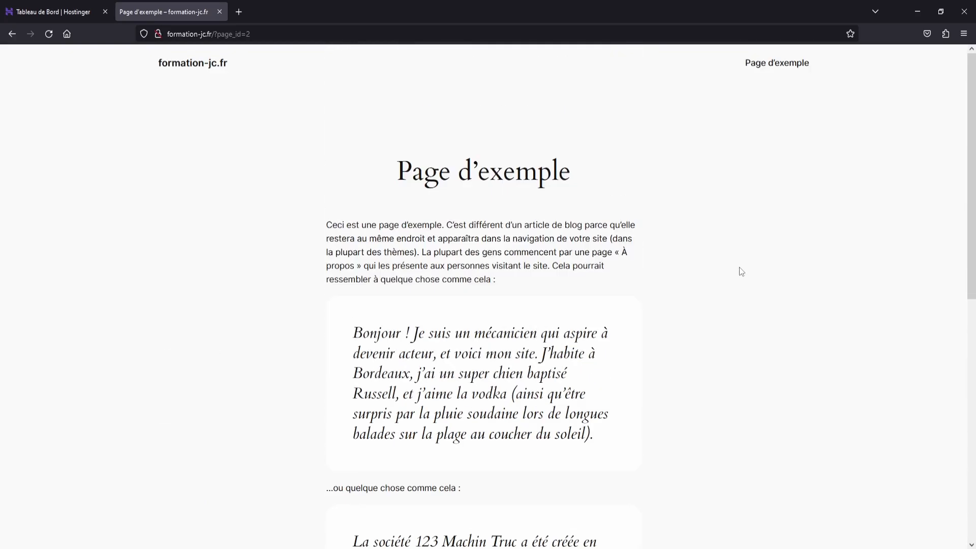
left_click(219, 11)
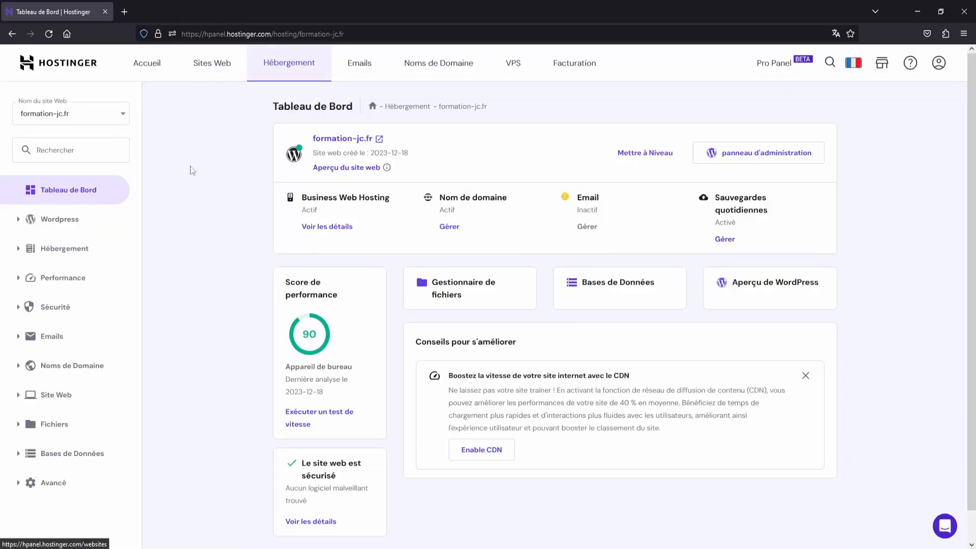
- Open the temporary preview of formation-jc.fr from the dashboard, look over its home page and close it
left_click(354, 168)
scroll(528, 285, "down", 2)
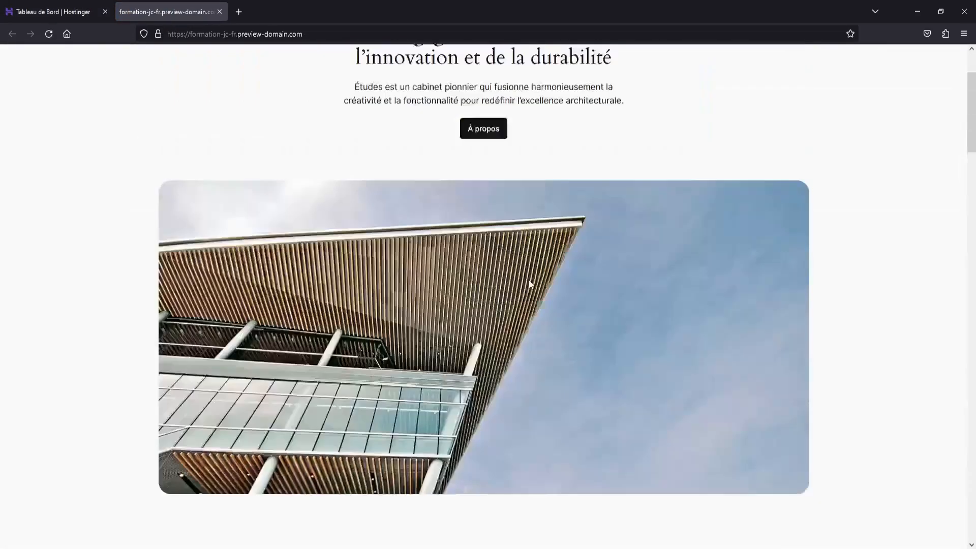
scroll(529, 282, "up", 2)
scroll(526, 281, "down", 3)
left_click(220, 11)
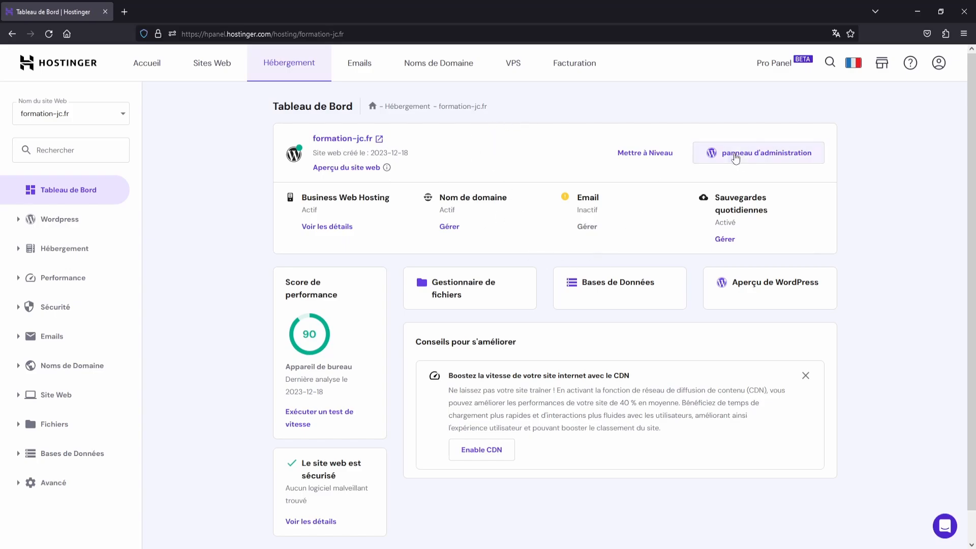
- Return to the list of websites, open the WordPress administration panel of formation-jc.fr and look over its getting-started guide
left_click(213, 63)
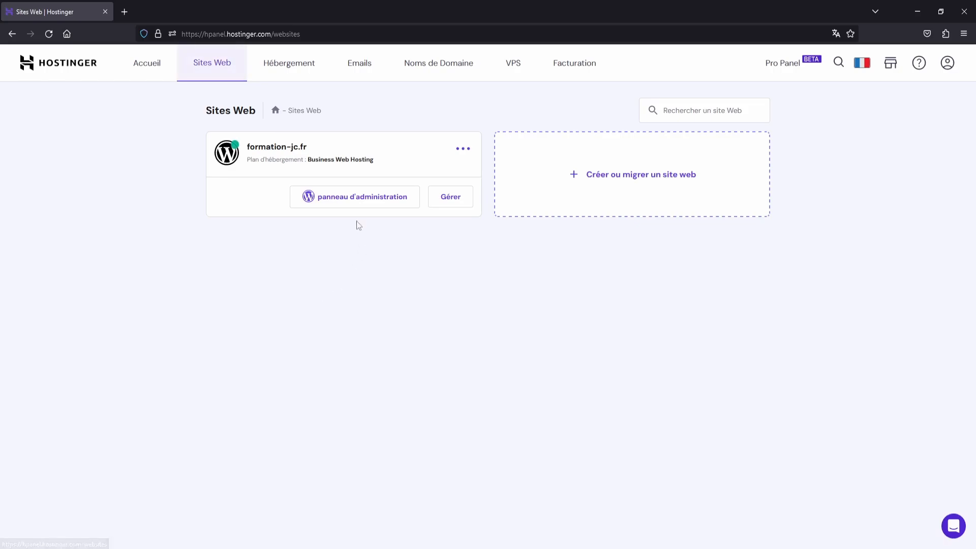
left_click_drag(248, 144, 327, 146)
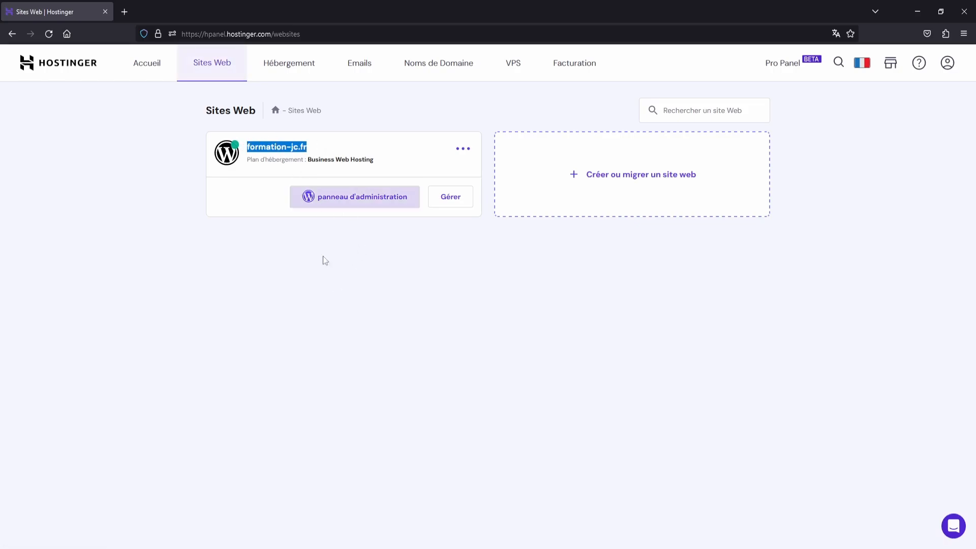
left_click(299, 281)
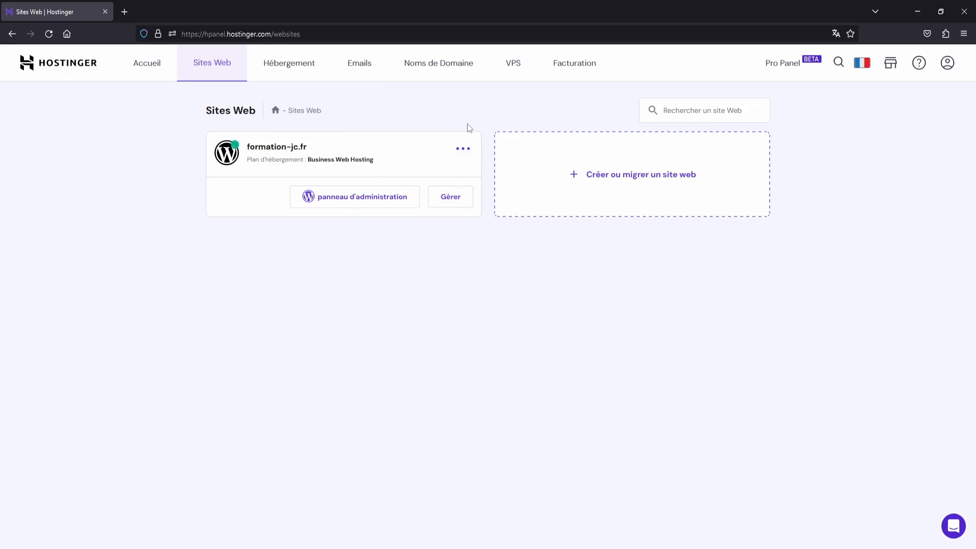
left_click(358, 203)
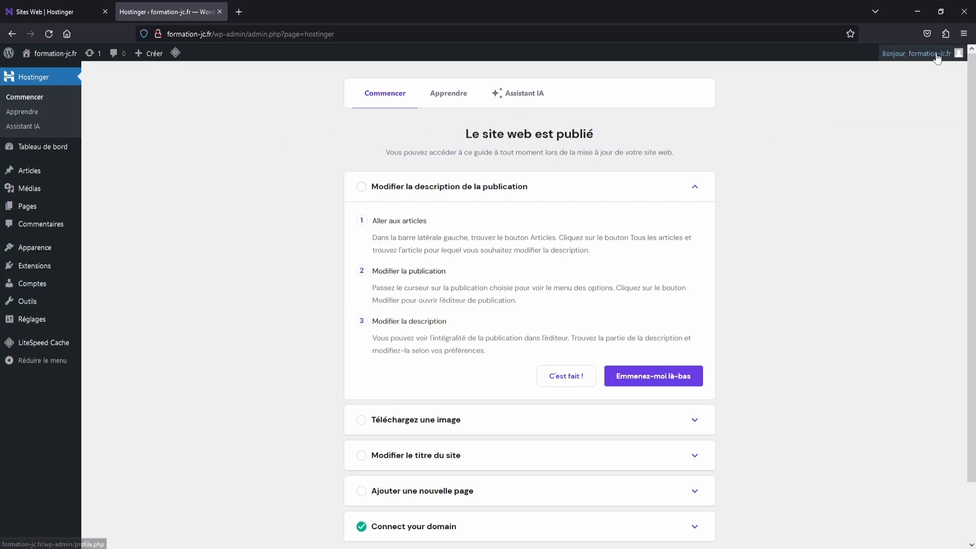
mouse_move(939, 57)
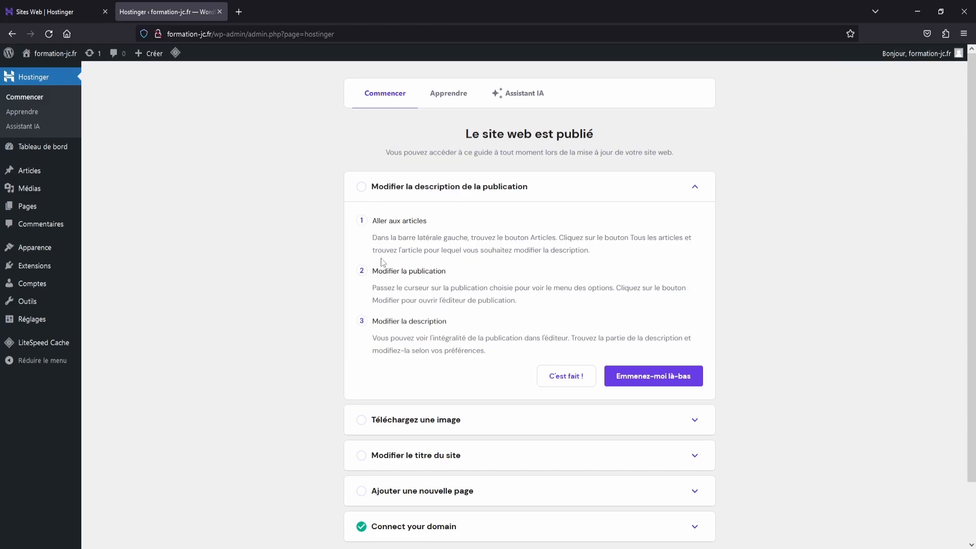
scroll(307, 291, "down", 3)
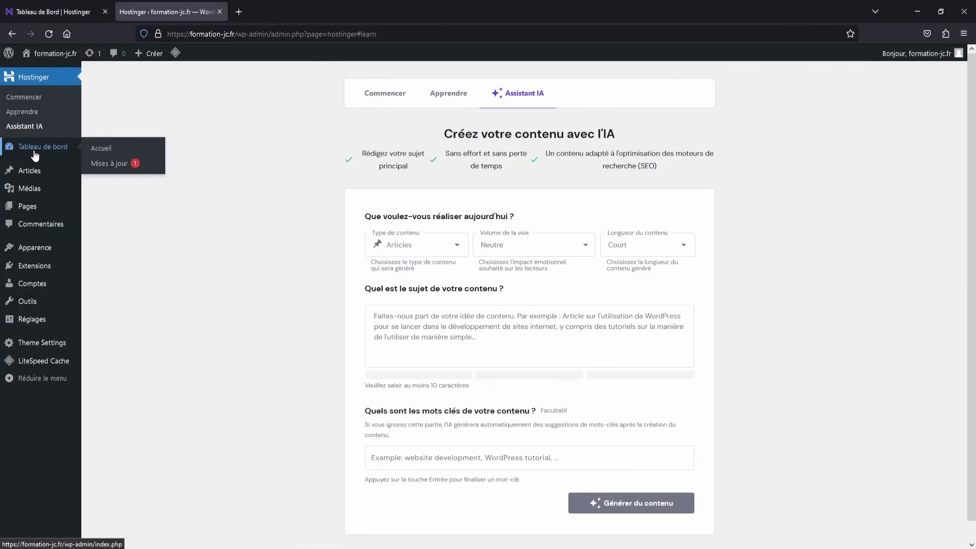
- Open the WordPress Tableau de bord and examine its notices, welcome area, site health, activity, quick draft and news blocks
left_click(35, 152)
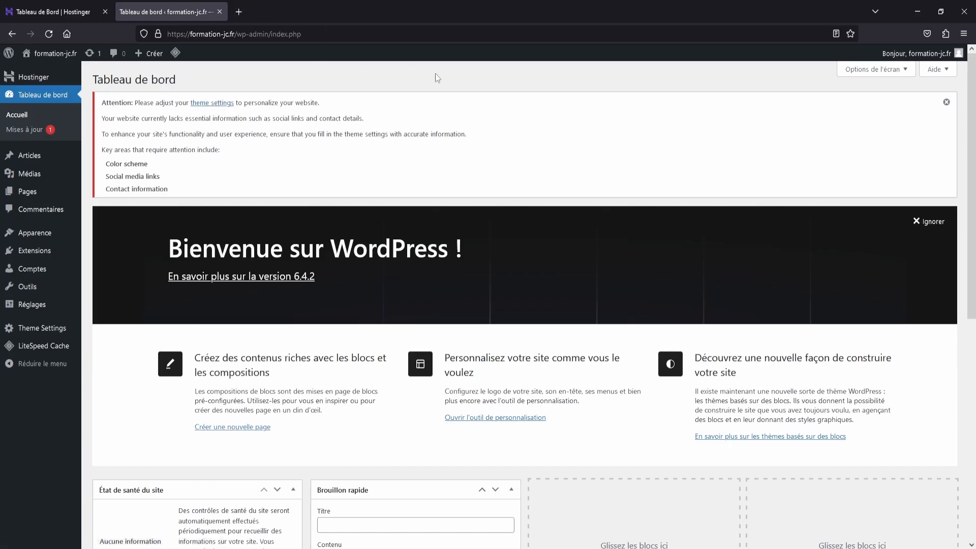
scroll(625, 194, "down", 3)
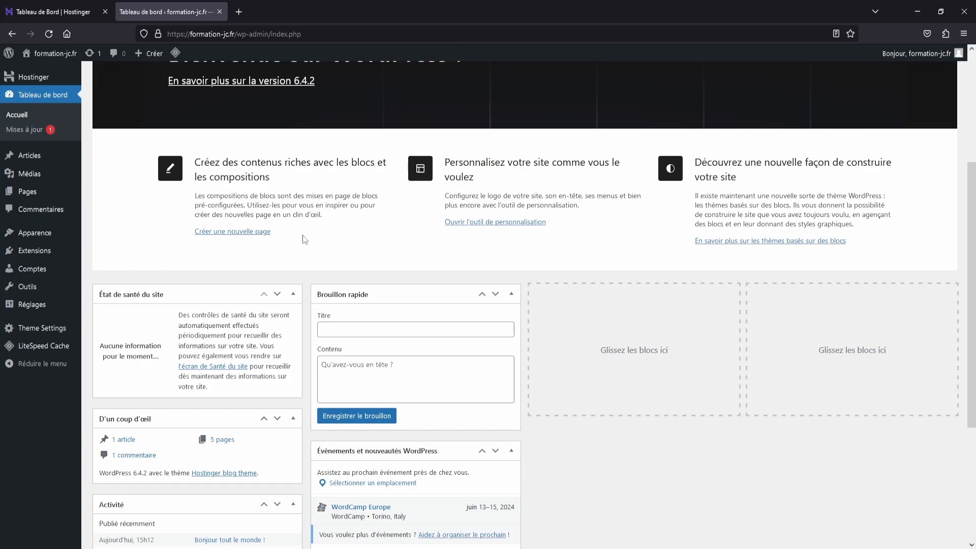
scroll(304, 239, "down", 3)
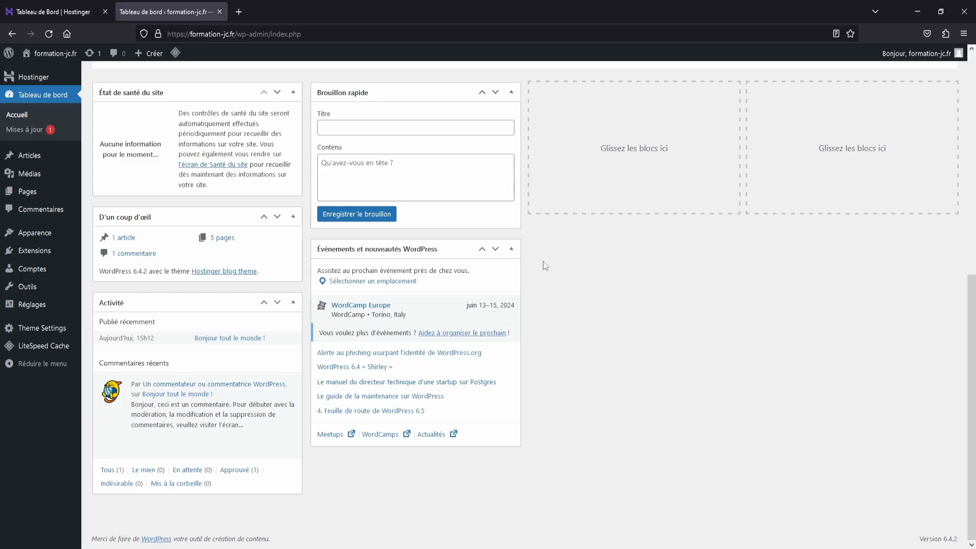
scroll(556, 270, "up", 4)
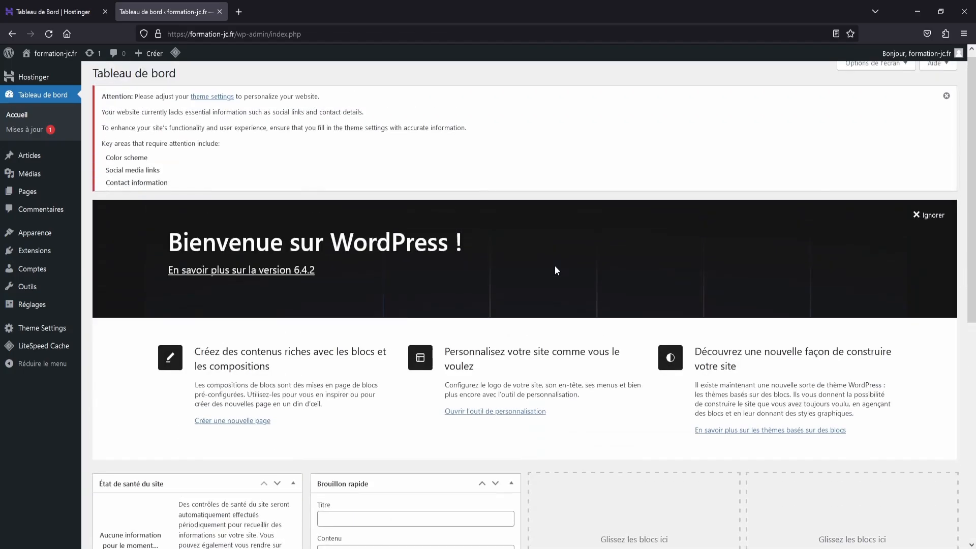
scroll(556, 268, "down", 4)
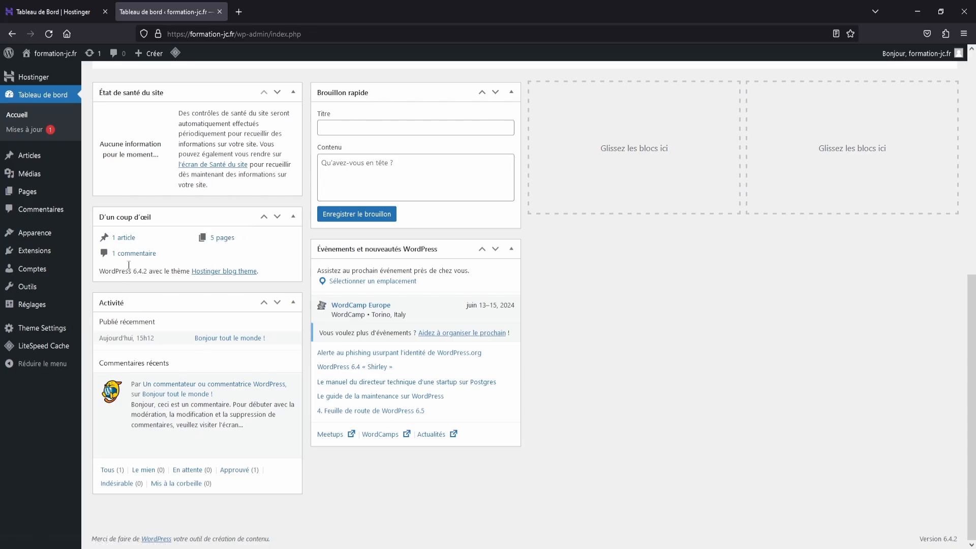
scroll(639, 398, "up", 8)
scroll(630, 398, "down", 8)
scroll(585, 402, "up", 4)
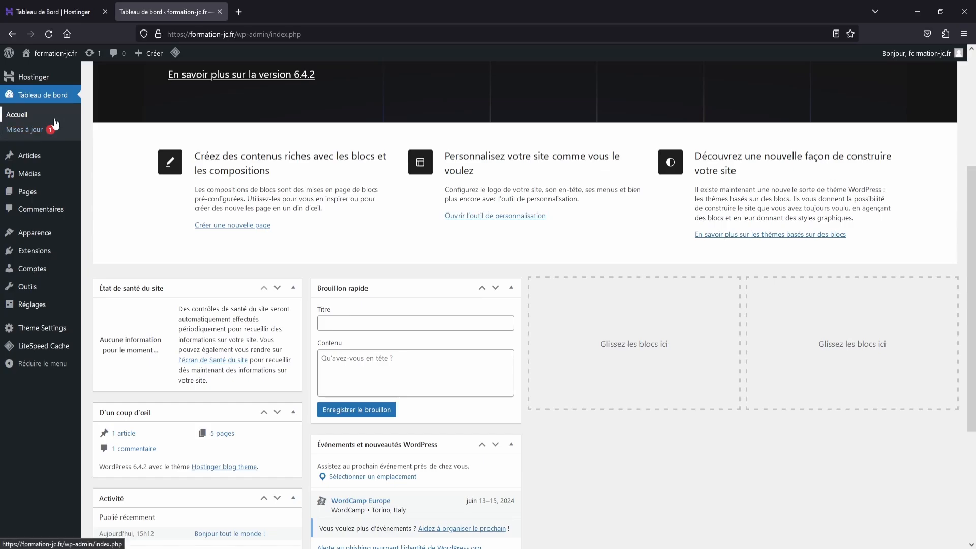
scroll(88, 239, "up", 5)
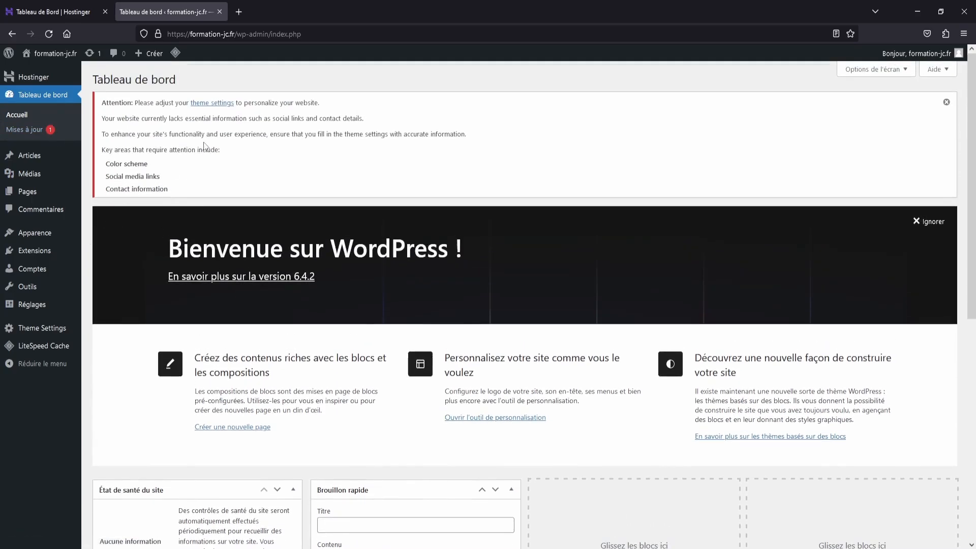
- Open the WordPress updates page, review the core, extension, theme and translation sections, and check for updates again
left_click(31, 128)
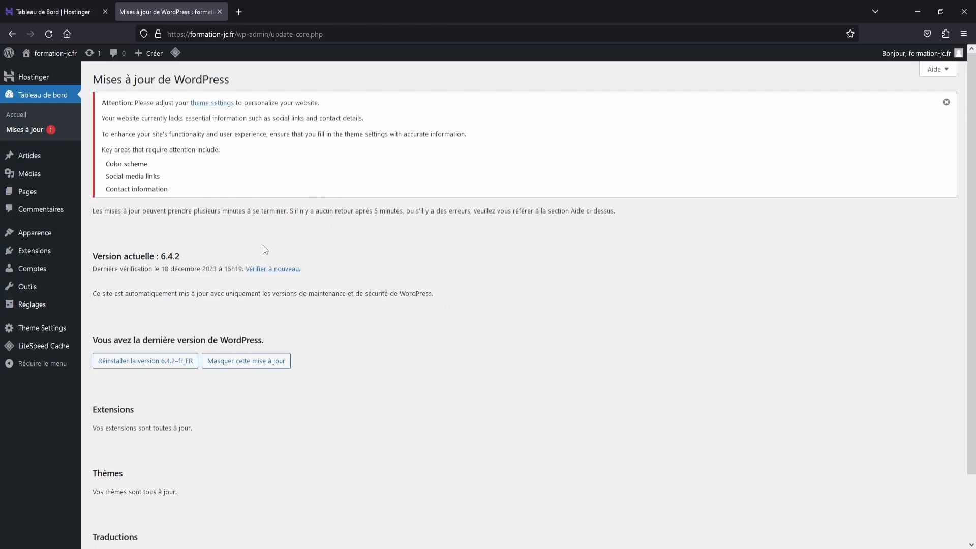
scroll(221, 245, "down", 3)
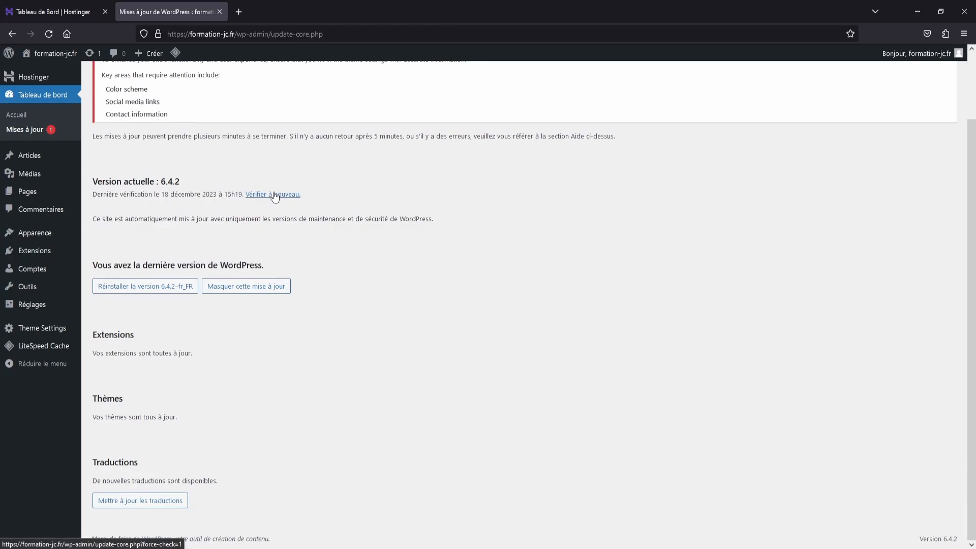
left_click(275, 195)
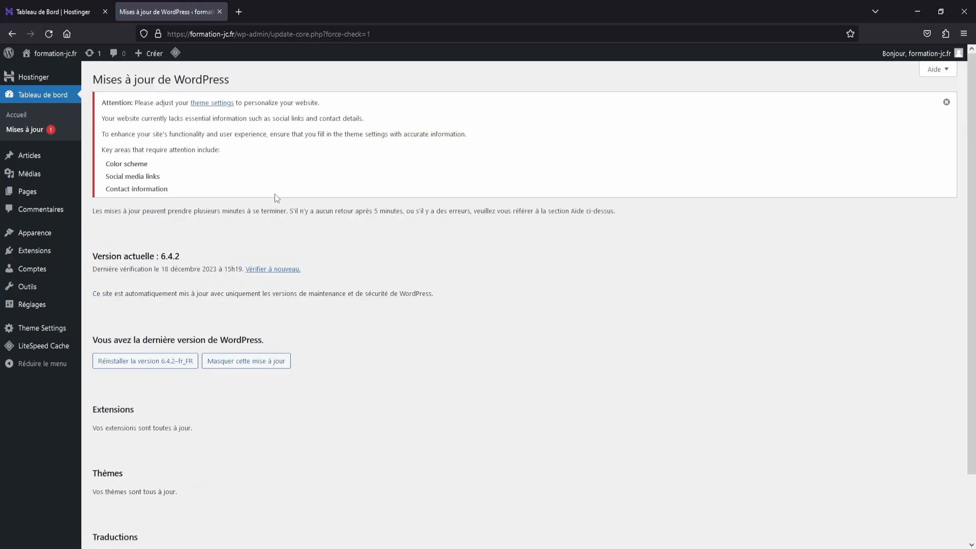
- Update the site's available translations and return to the WordPress updates page
scroll(194, 265, "down", 3)
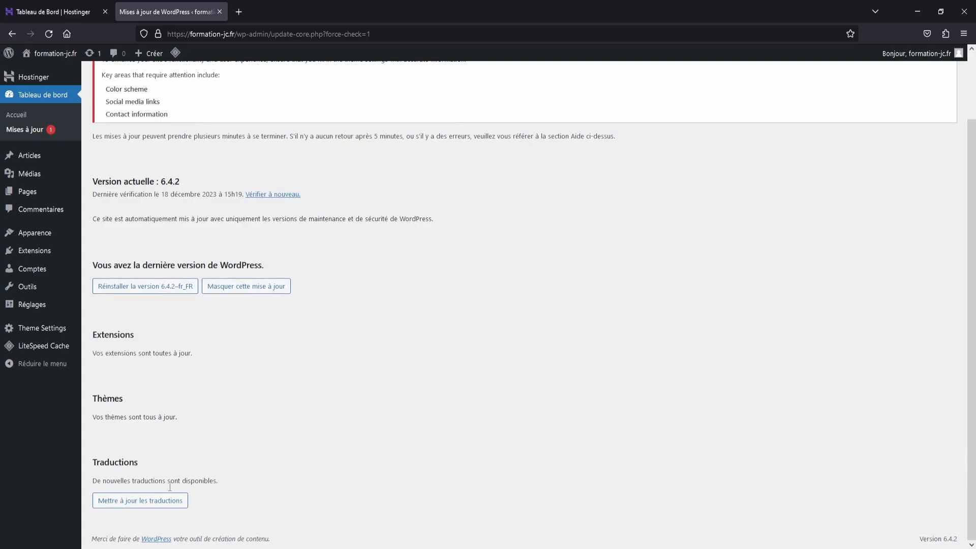
left_click(146, 501)
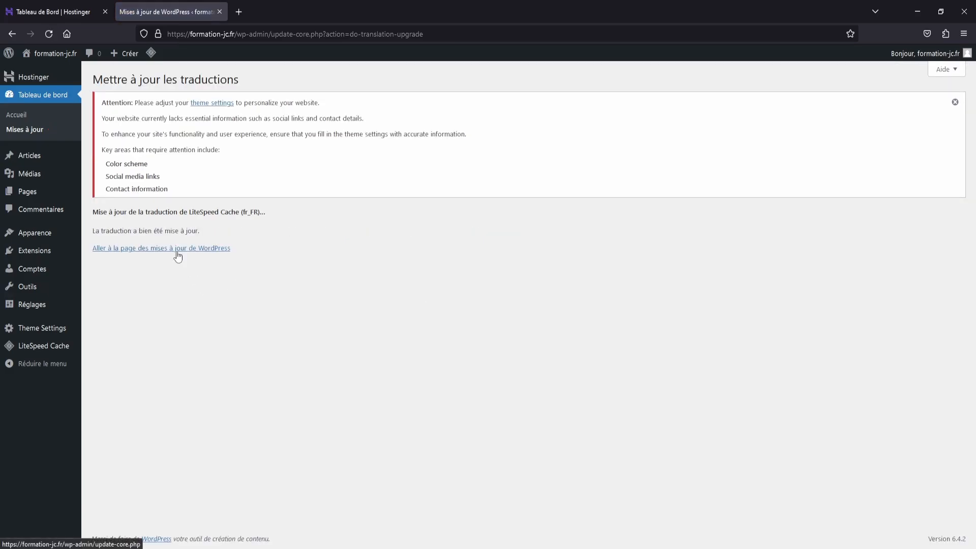
left_click(158, 248)
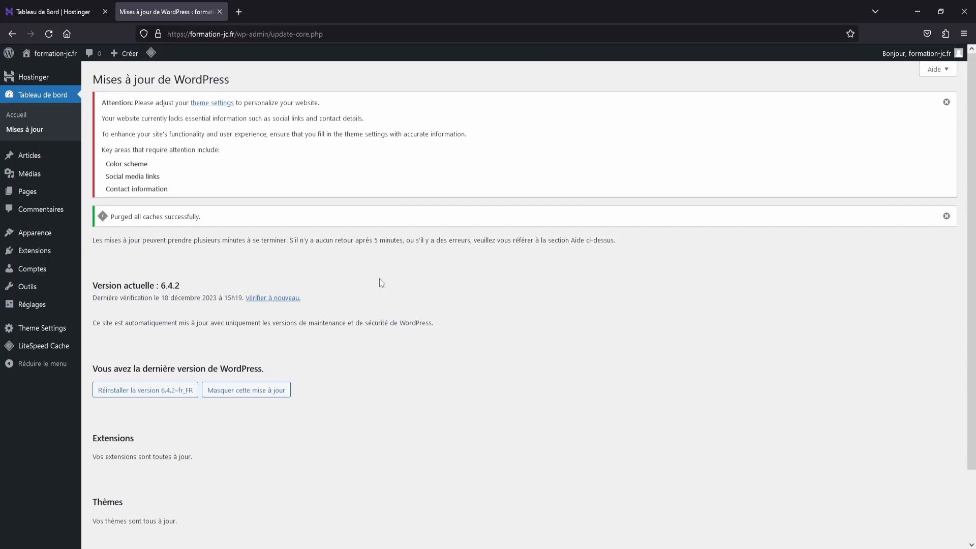
scroll(527, 294, "down", 1)
scroll(526, 294, "up", 1)
- Open the theme settings from the notice and review the theme, social media links and contacts sections
left_click(213, 104)
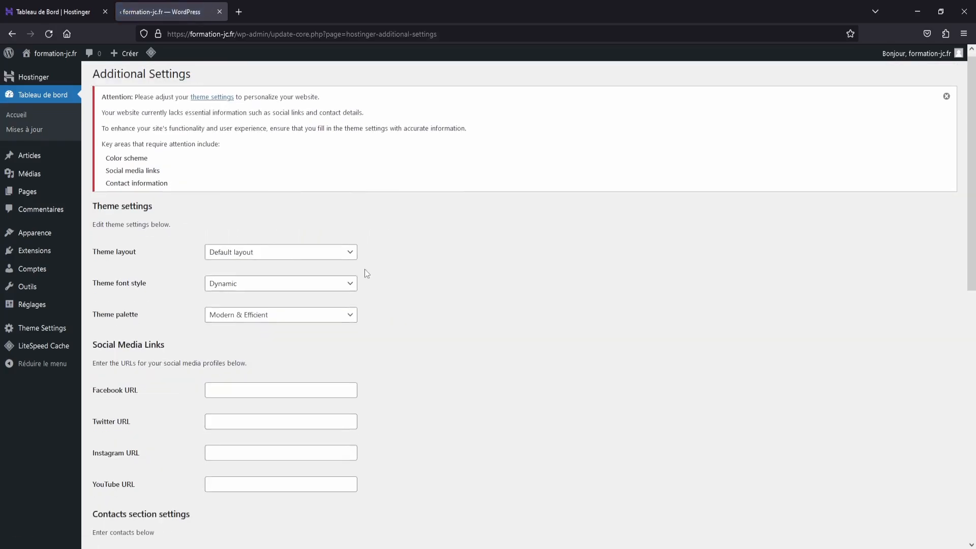
scroll(364, 269, "down", 7)
scroll(444, 333, "up", 8)
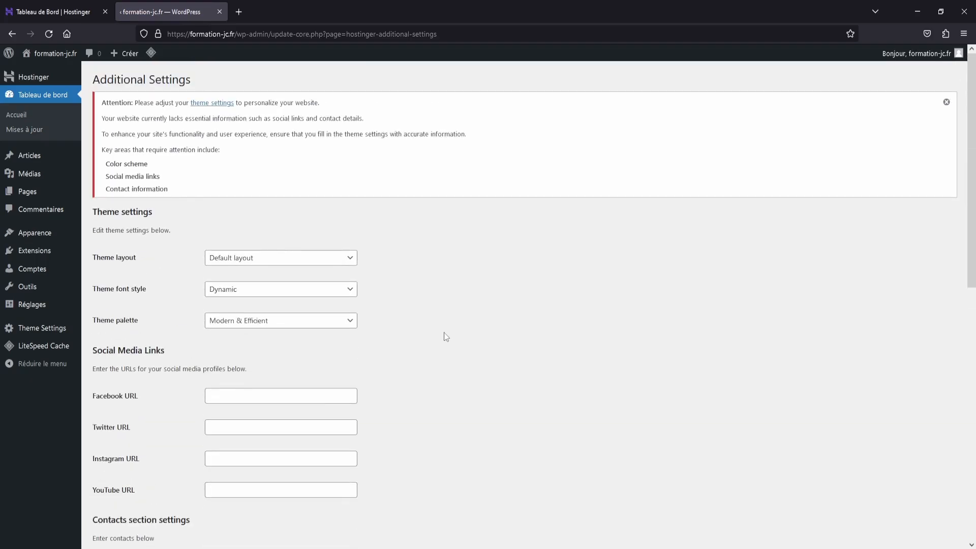
scroll(444, 335, "down", 10)
scroll(444, 336, "up", 10)
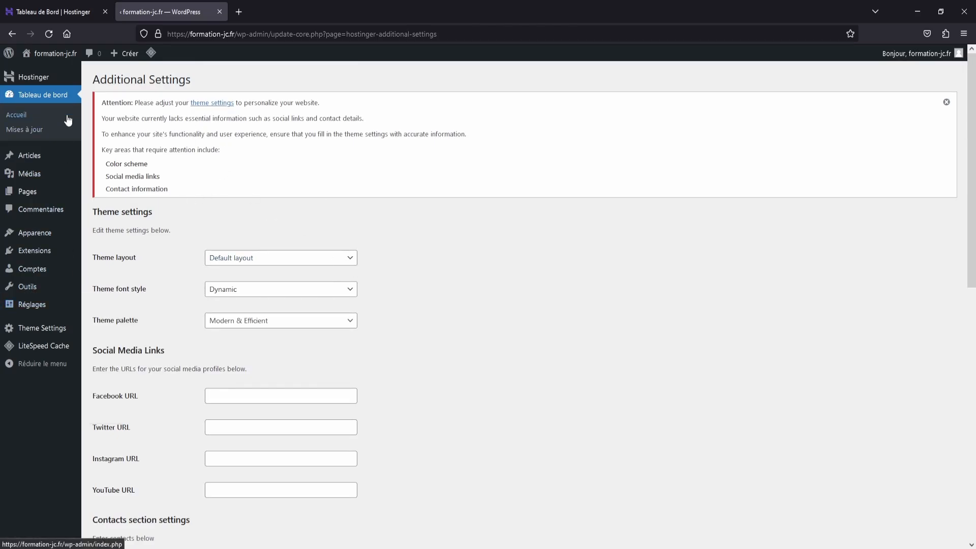
- Return to the home page of the WordPress Tableau de bord and look over its content
left_click(45, 104)
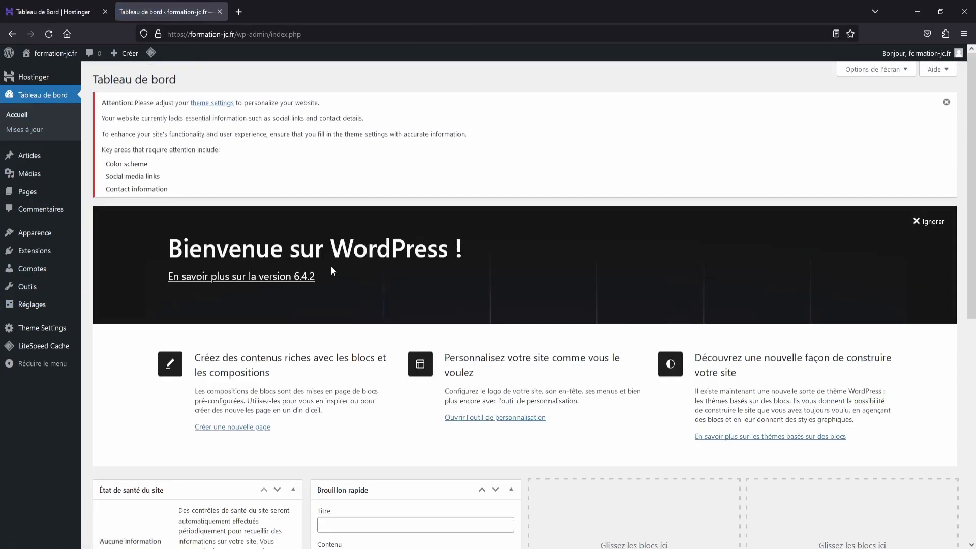
scroll(605, 220, "down", 3)
left_click_drag(974, 168, 975, 76)
- Switch to Hostinger, review the formation-jc.fr dashboard and its malware scan details, and return to the Hébergement plans overview
left_click(56, 11)
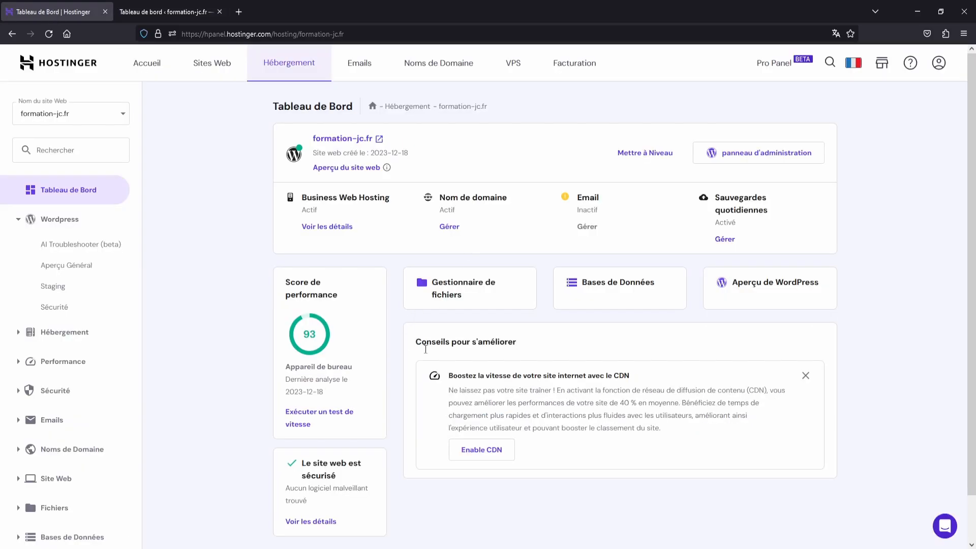
scroll(450, 355, "down", 2)
scroll(452, 354, "up", 2)
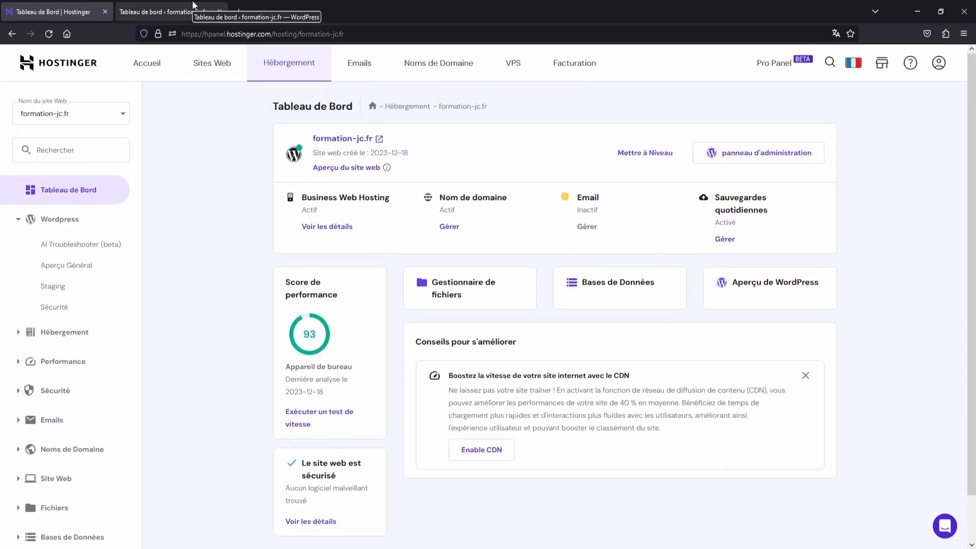
scroll(227, 286, "down", 2)
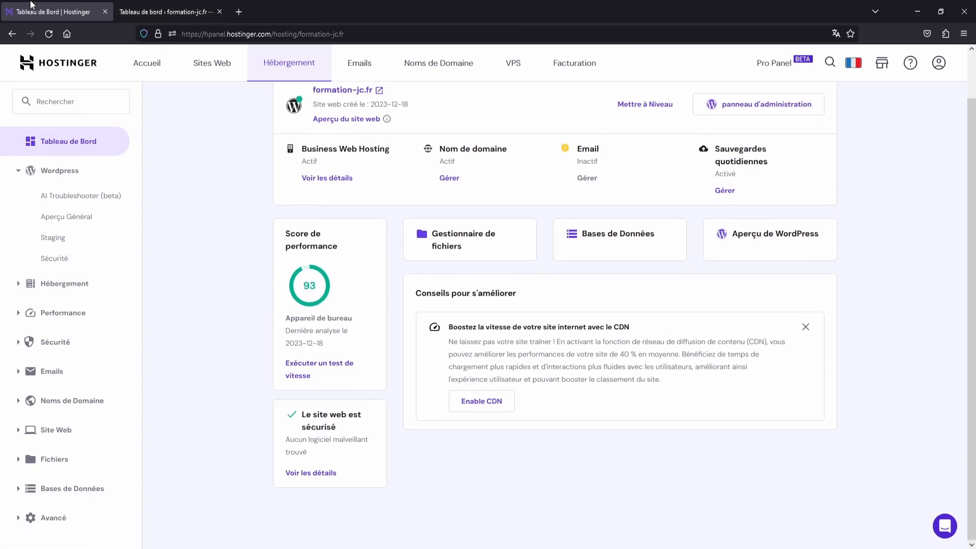
scroll(202, 323, "up", 2)
scroll(494, 403, "down", 2)
left_click(307, 481)
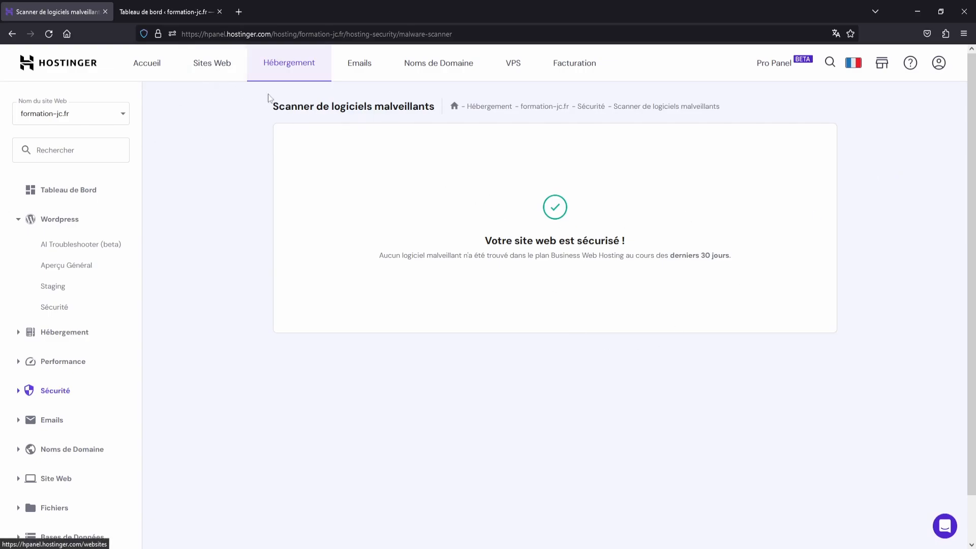
left_click(290, 58)
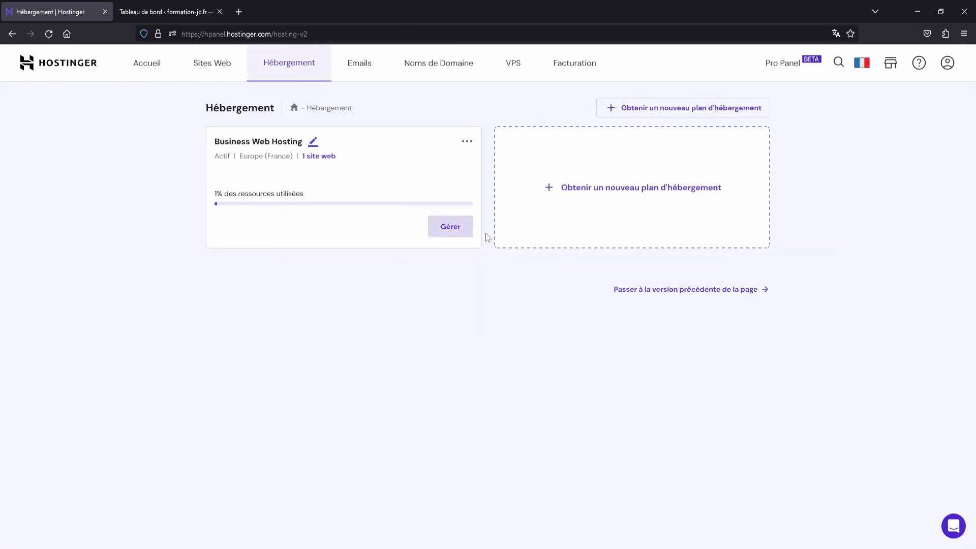
- Switch back to the WordPress Tableau de bord of formation-jc.fr and display the account's profile and logout options
left_click(163, 7)
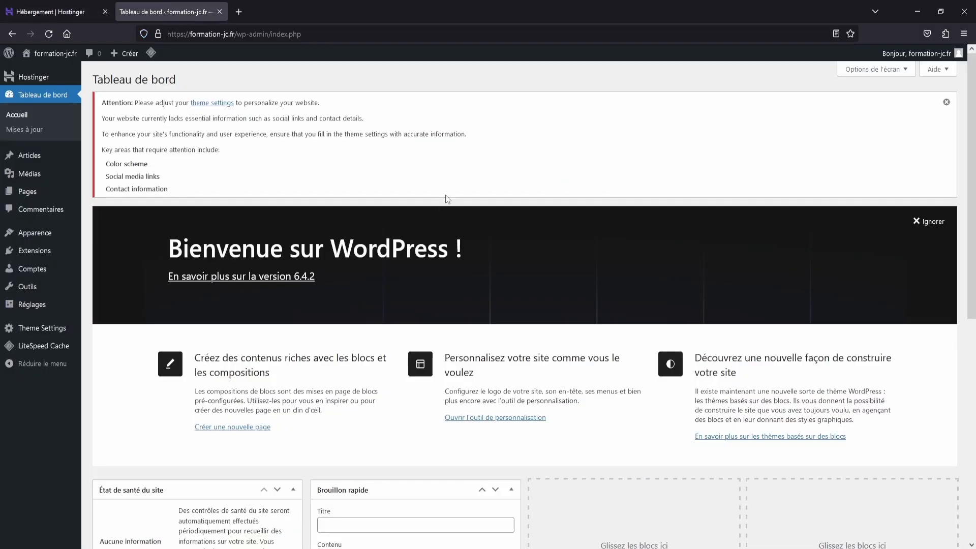
left_click_drag(972, 151, 974, 131)
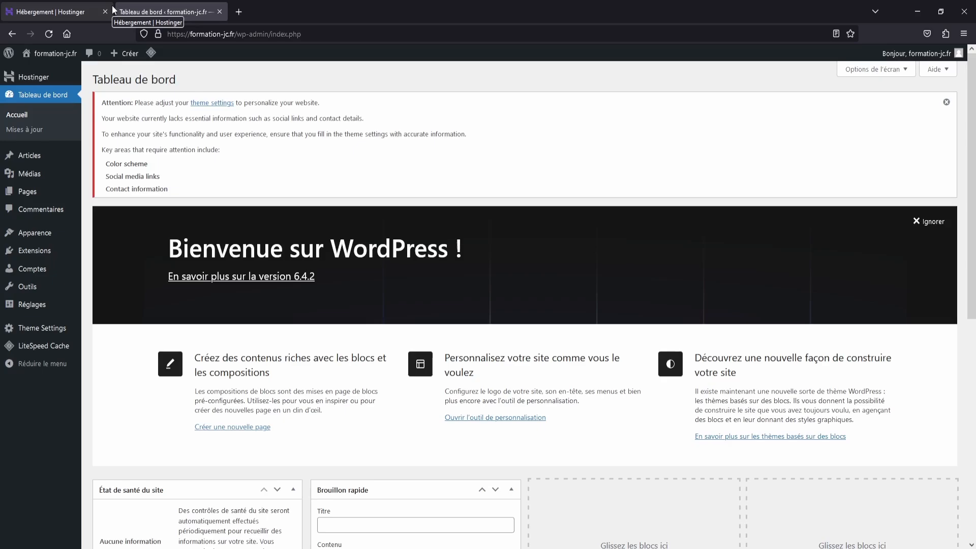
mouse_move(43, 252)
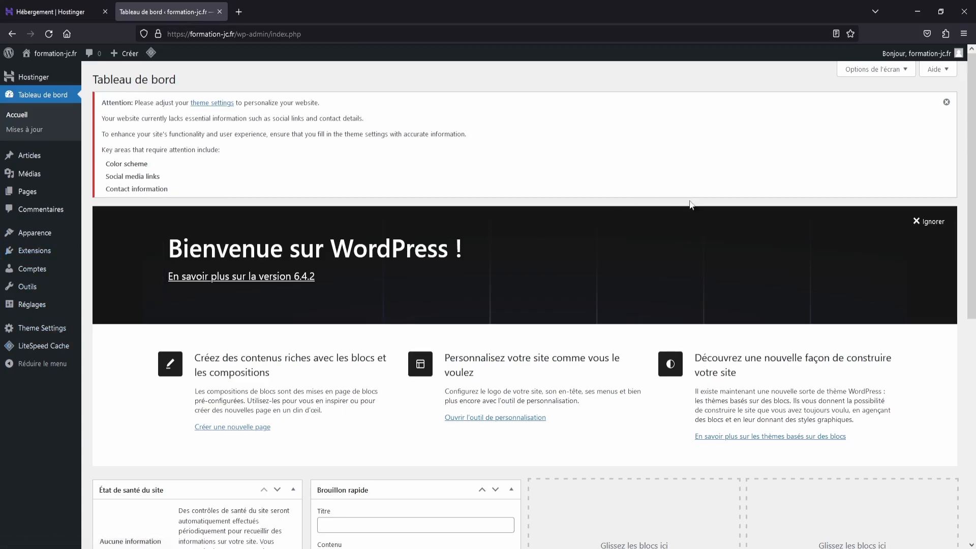
mouse_move(946, 59)
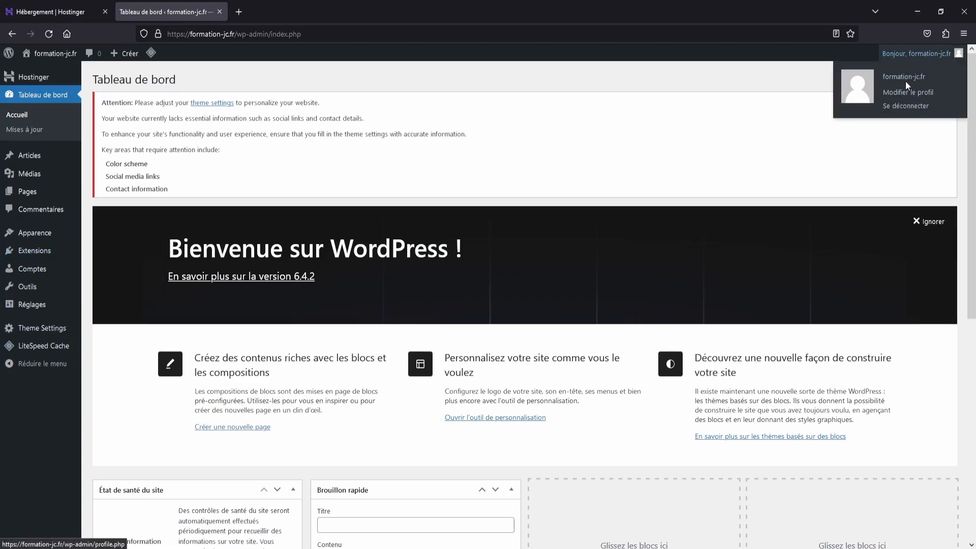